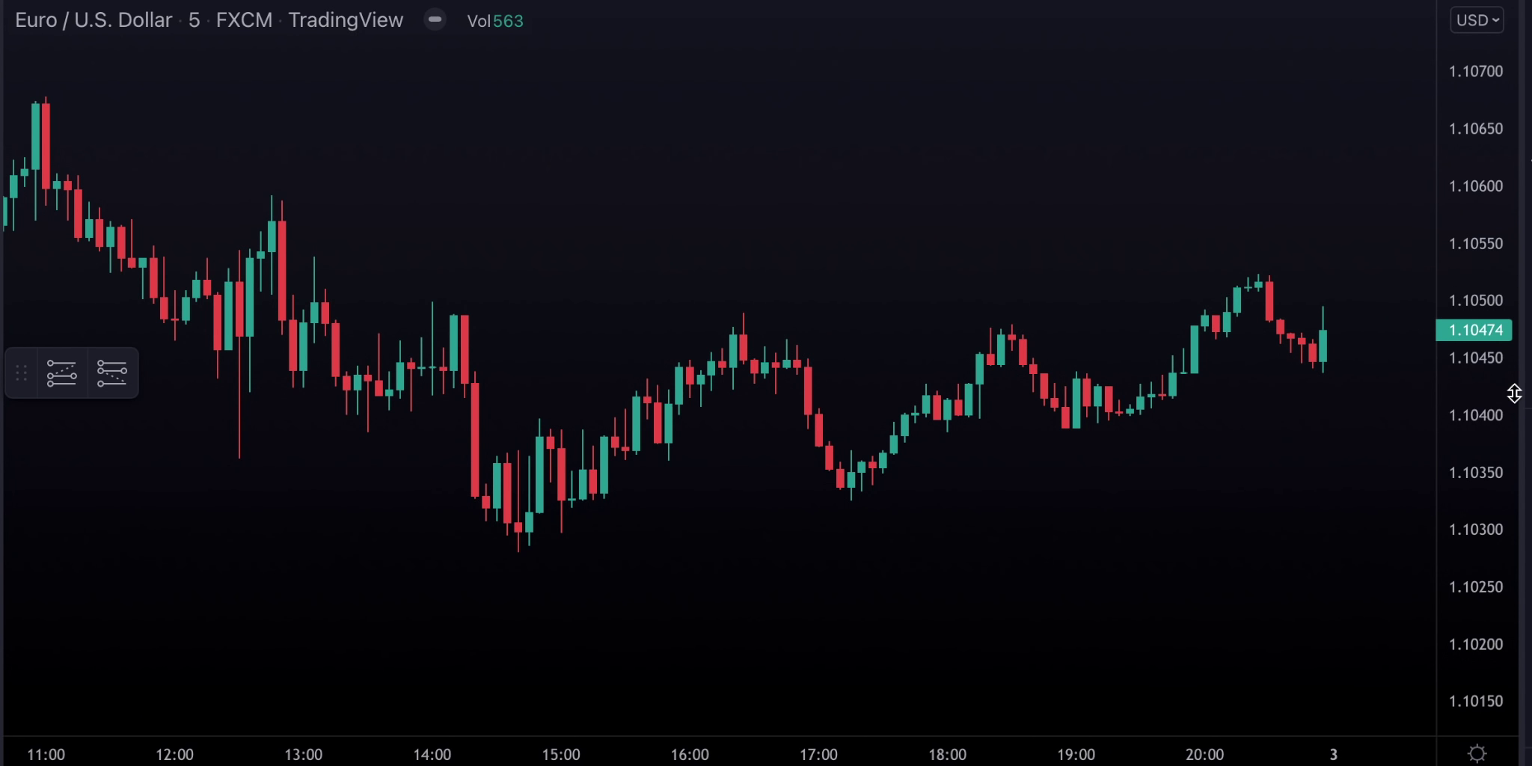
# Search the indicators for "3 smooth" and add the 3 Smoothed Moving Average to the chart
pyautogui.press('/')
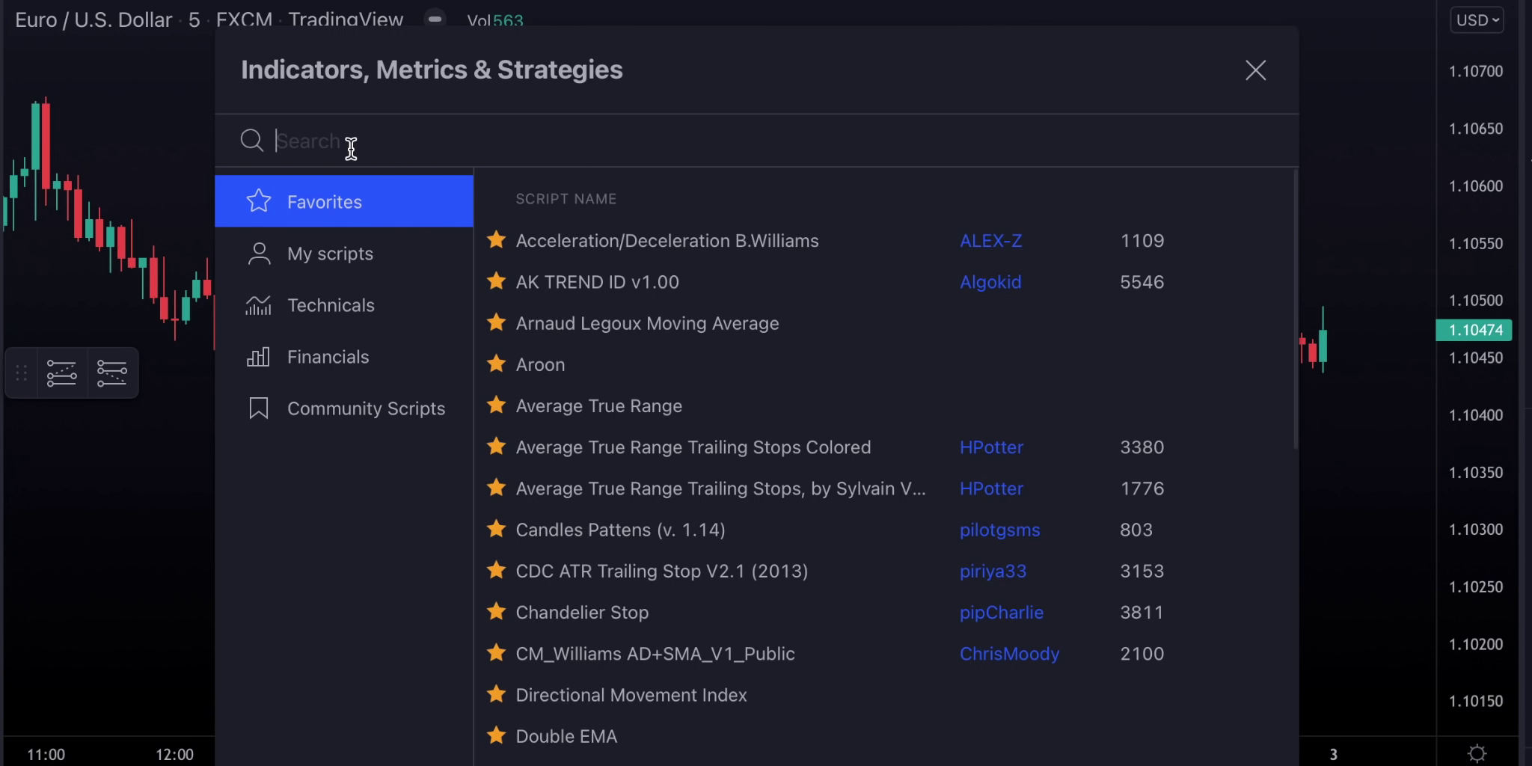
pyautogui.write('3')
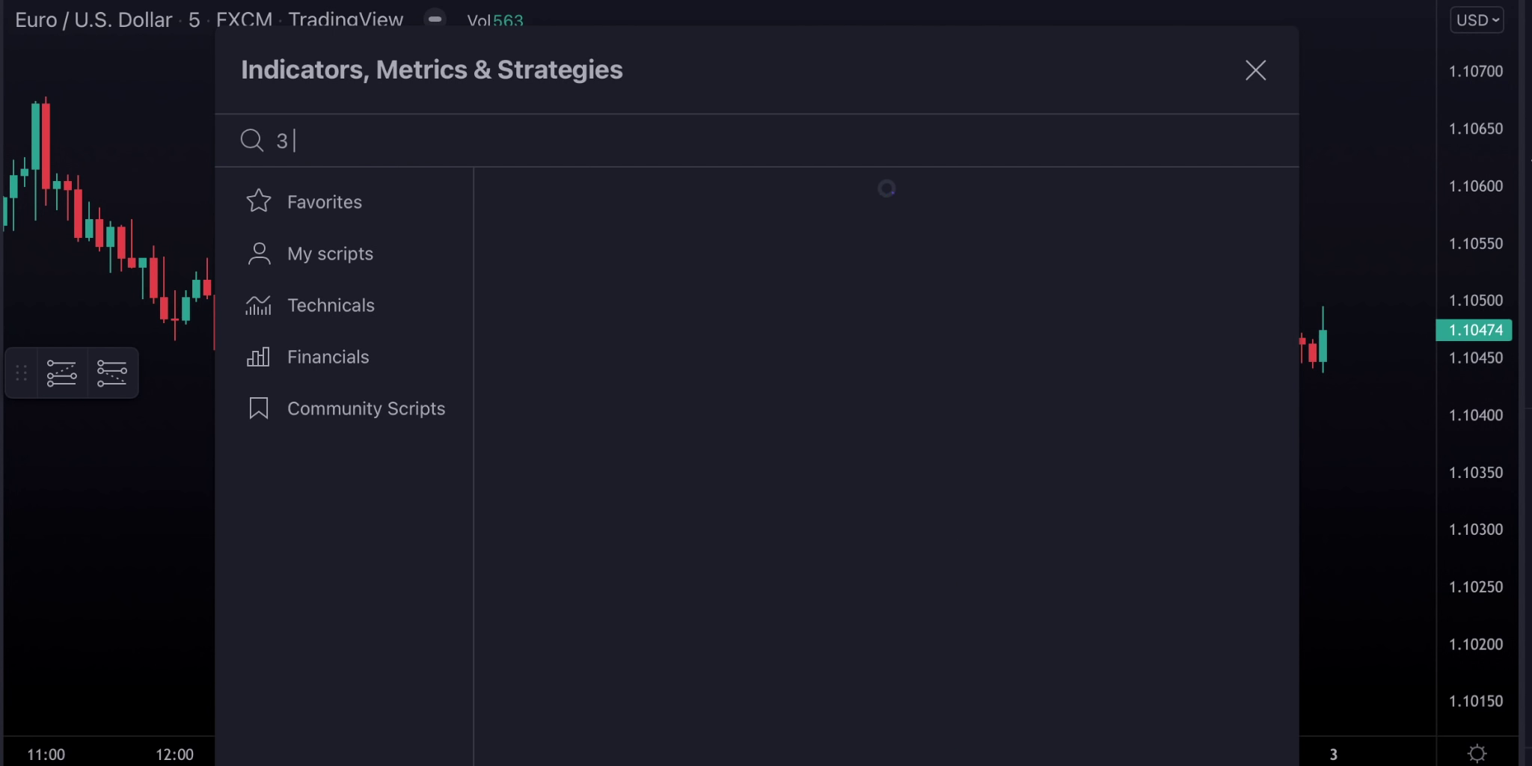
pyautogui.write(' smooth')
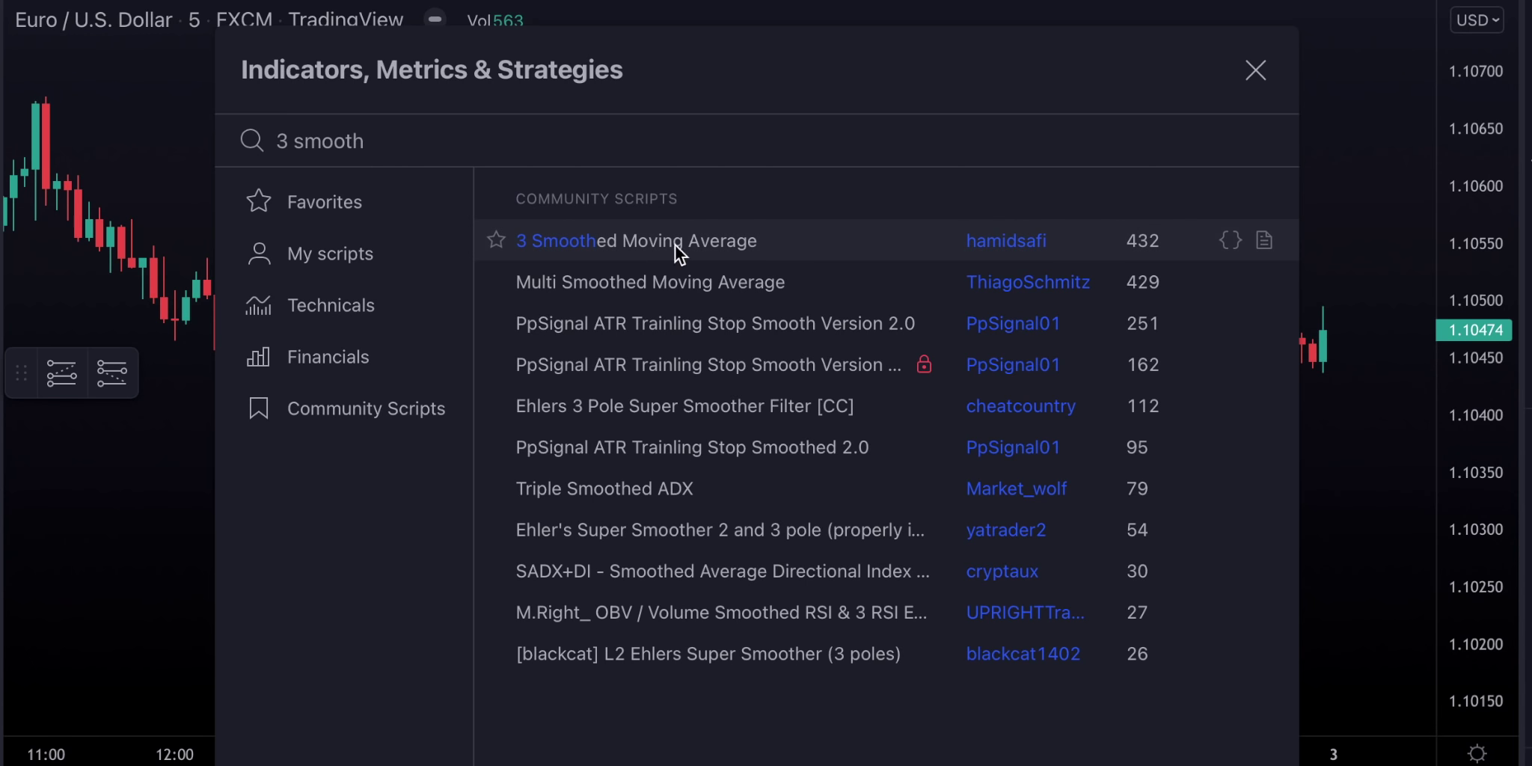
pyautogui.click(706, 229)
# Replace the indicator search with "rsi" and add the Relative Strength Index
pyautogui.click(379, 148)
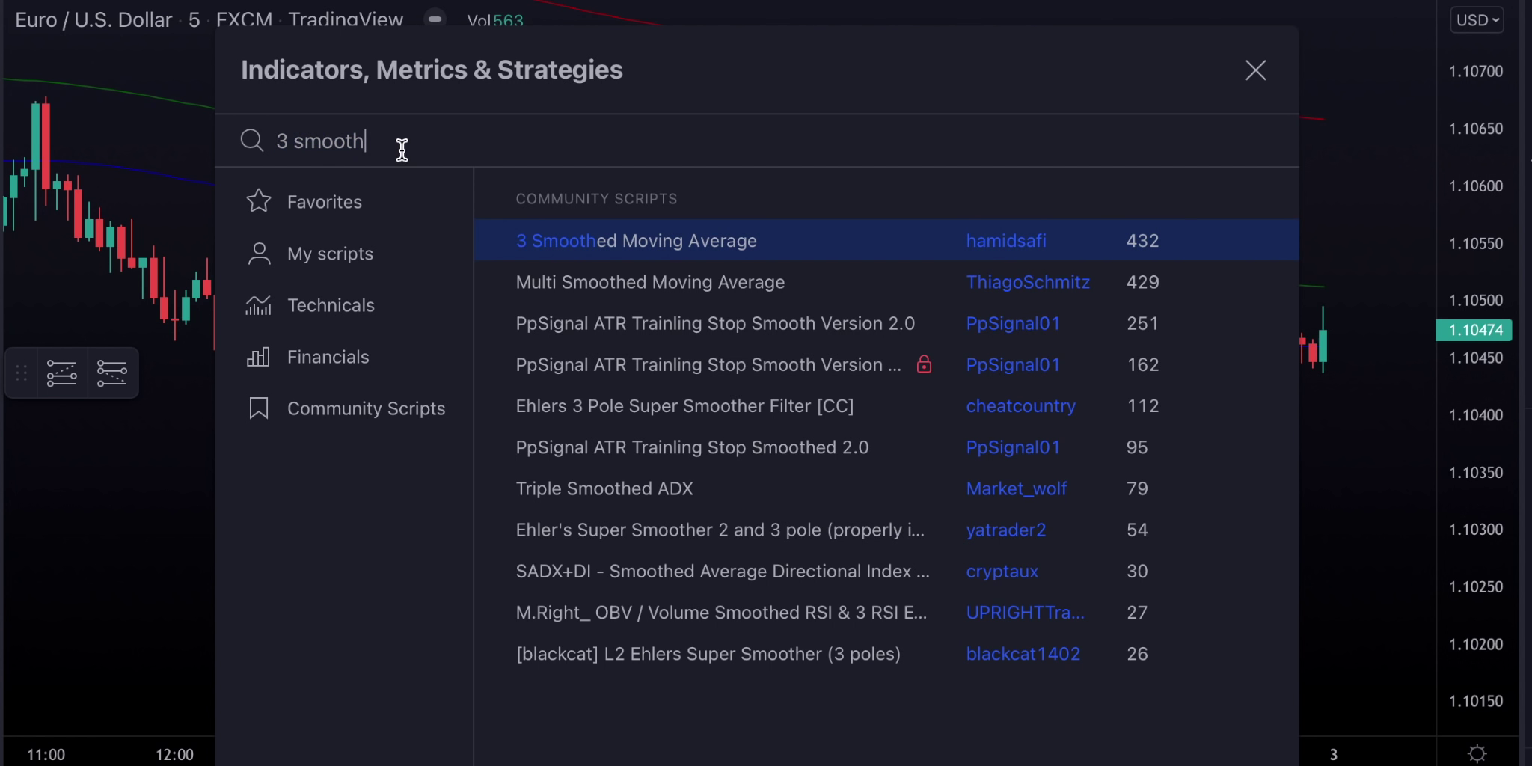
pyautogui.moveTo(402, 150); pyautogui.dragTo(268, 150)
pyautogui.write('rsi')
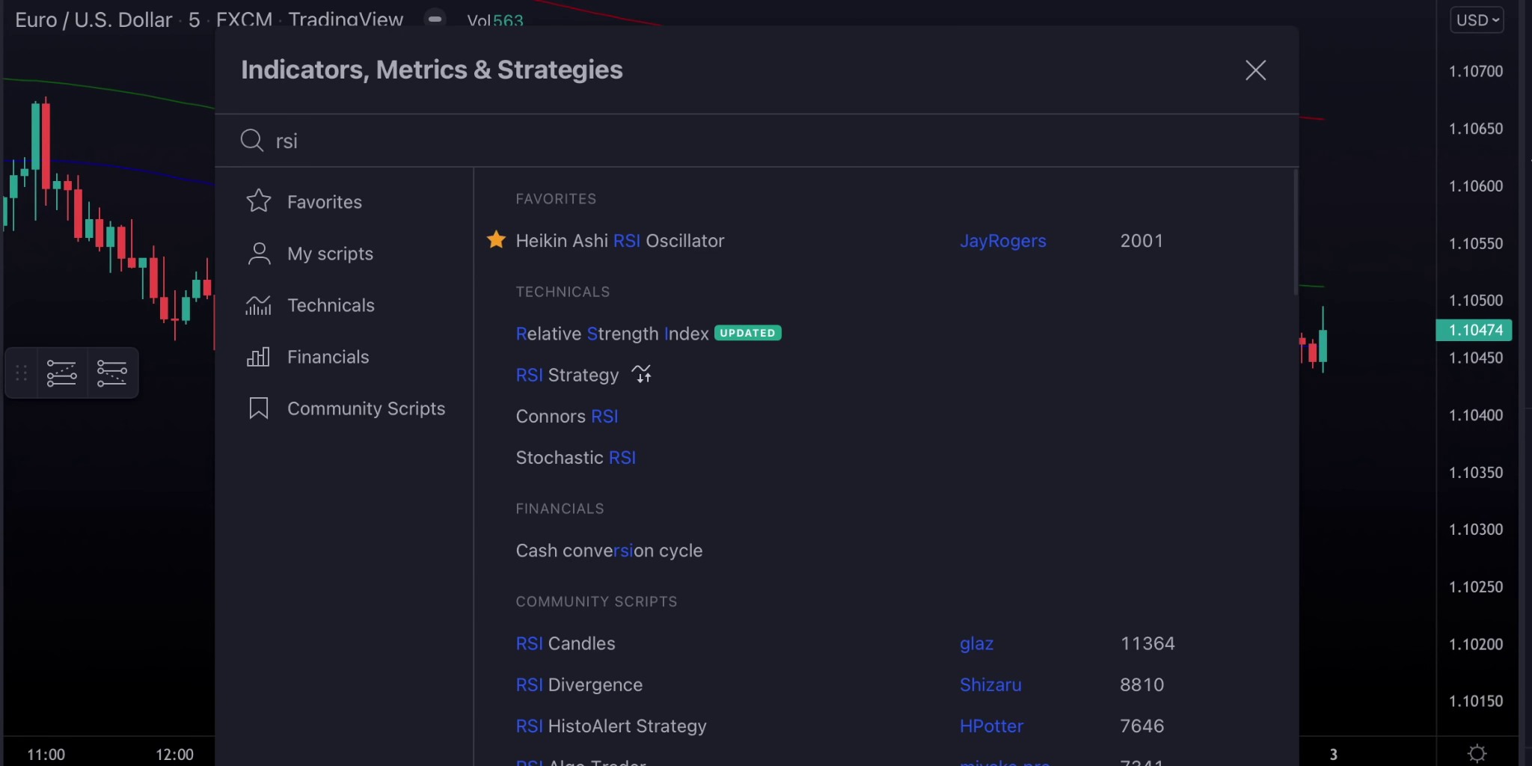
pyautogui.click(618, 332)
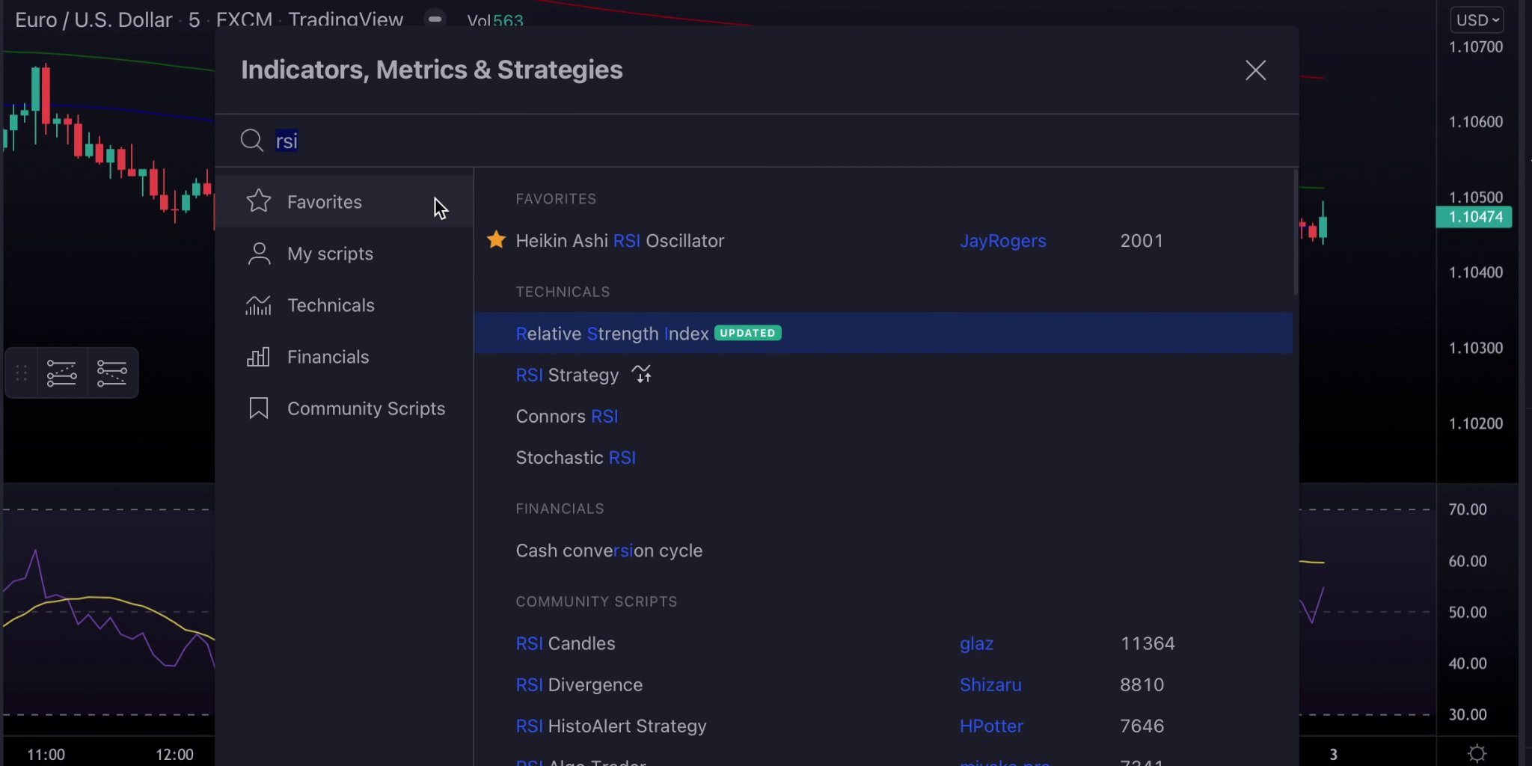
# Search the indicators for "willi", add Williams Fractals and return to the chart
pyautogui.write('willi')
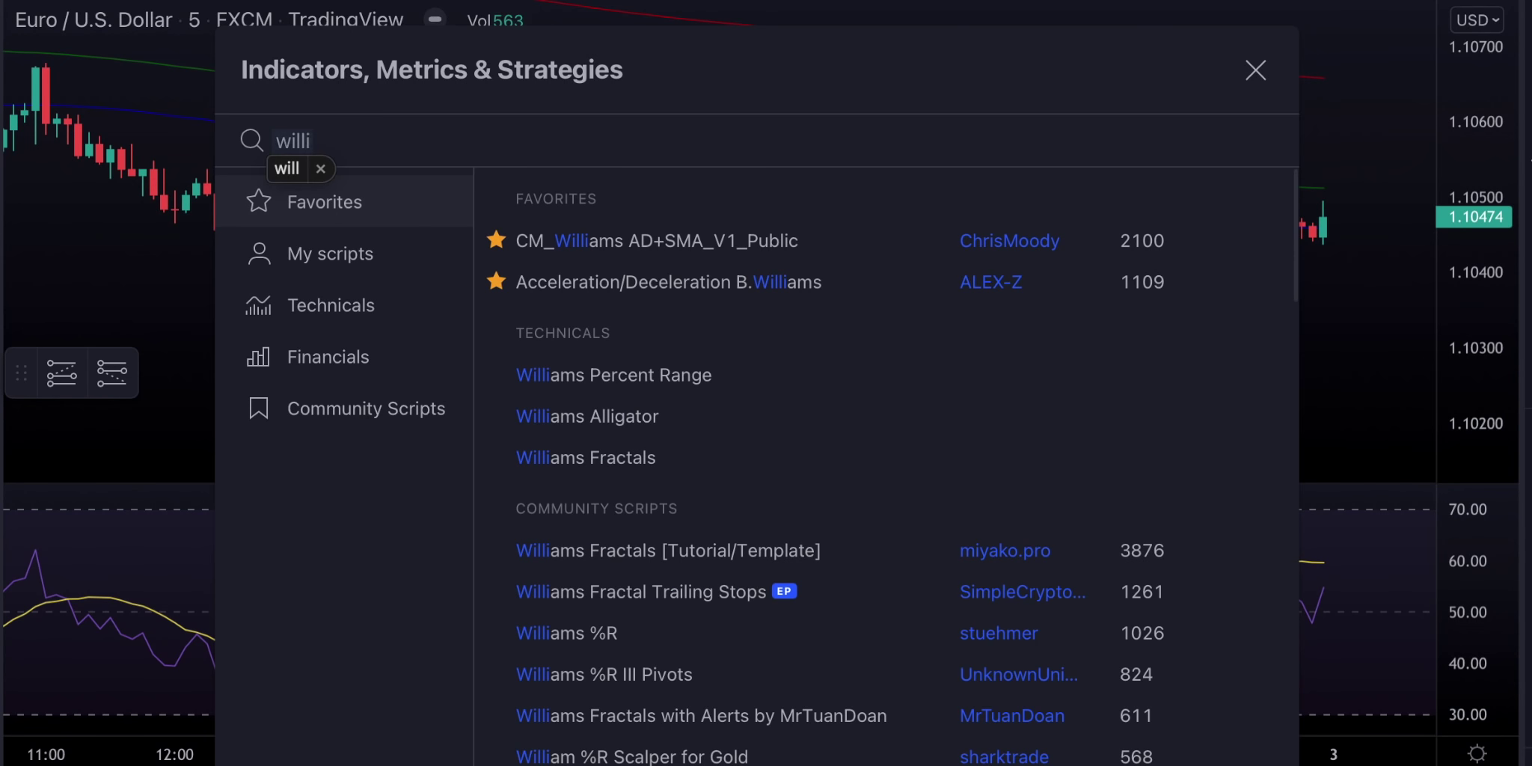
pyautogui.click(321, 170)
pyautogui.click(621, 462)
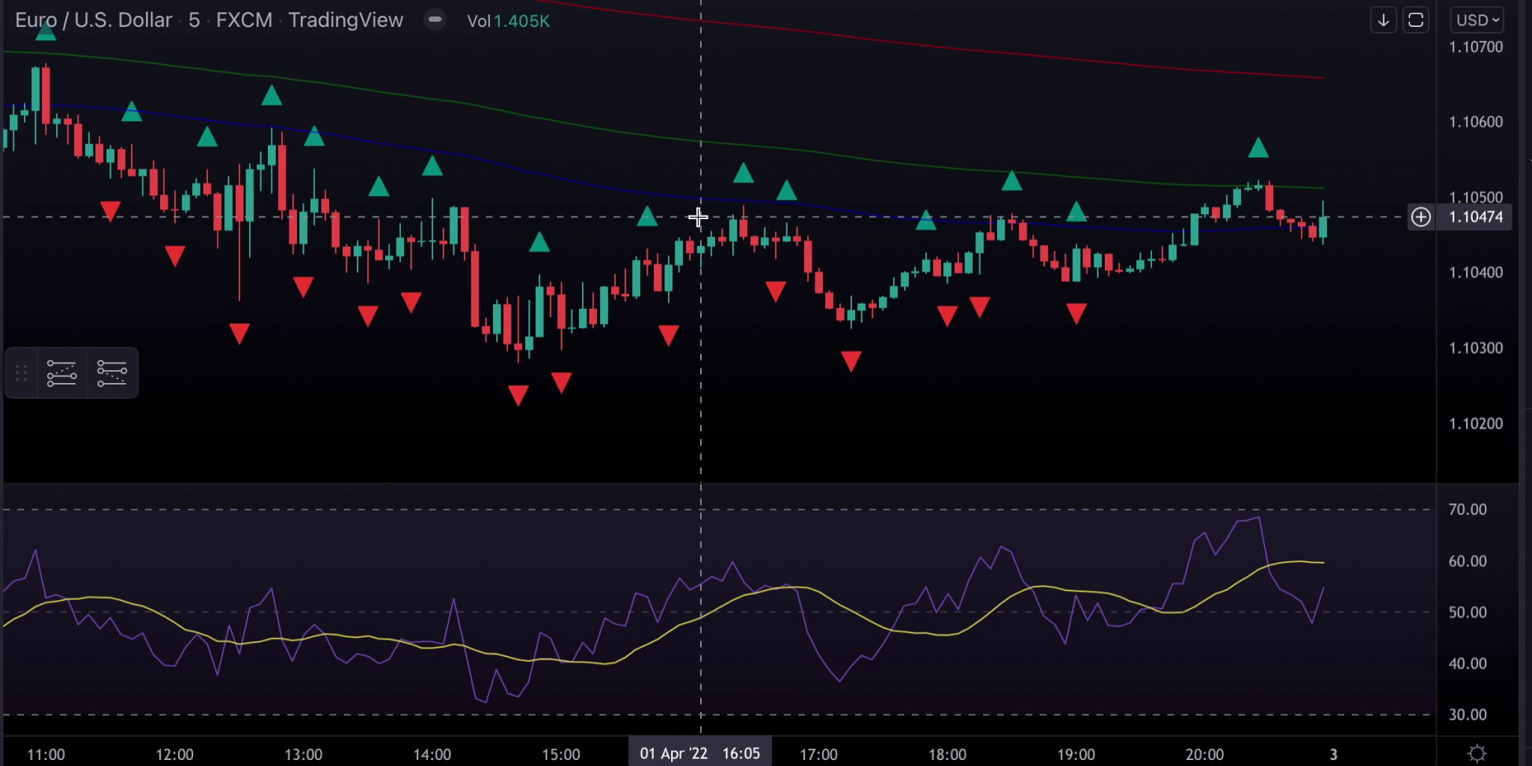
# In the 3SMMA settings, set the first length to 21 and the second length to 50
pyautogui.doubleClick(679, 200)
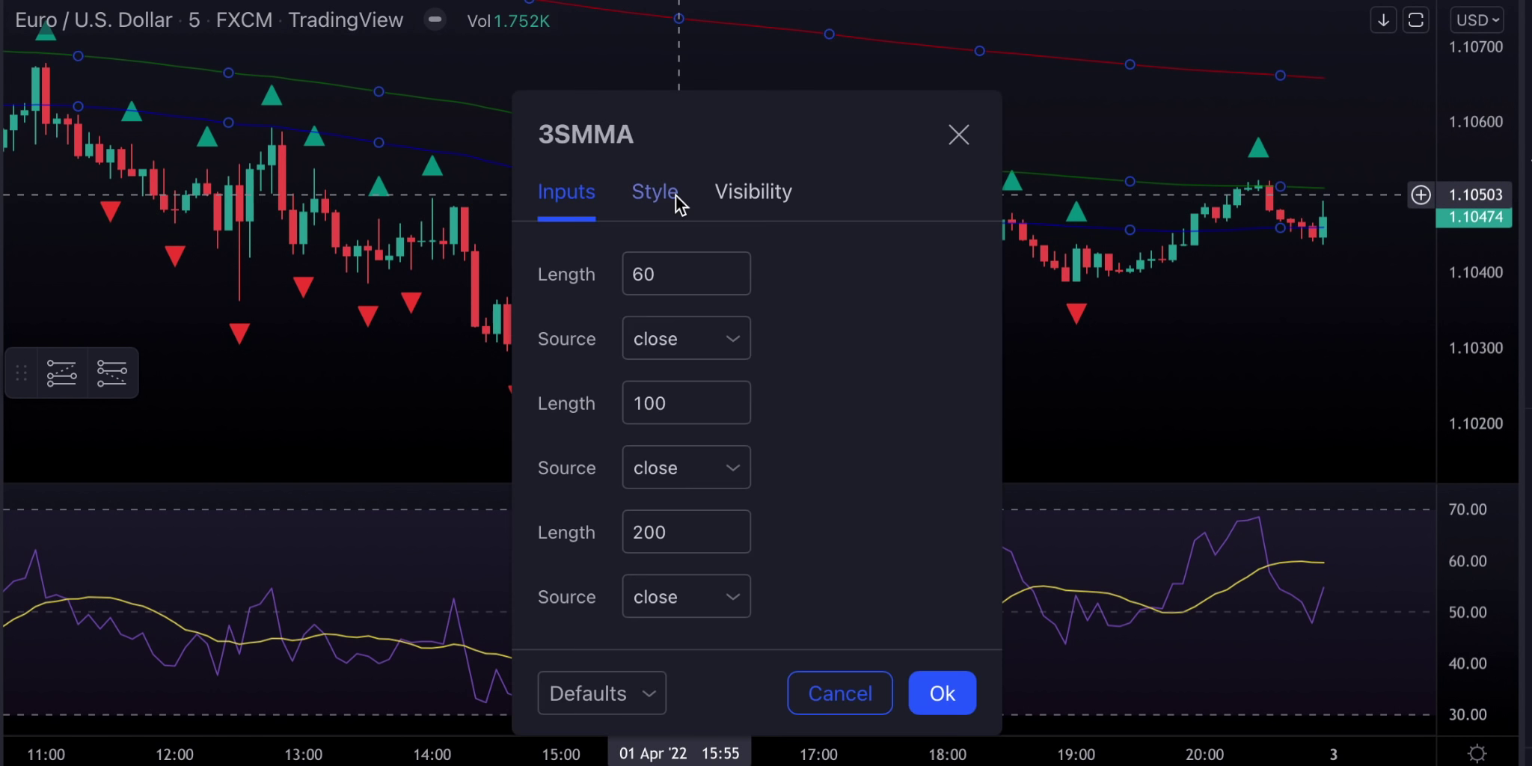
pyautogui.click(669, 272)
pyautogui.press('BackSpace')
pyautogui.write('21')
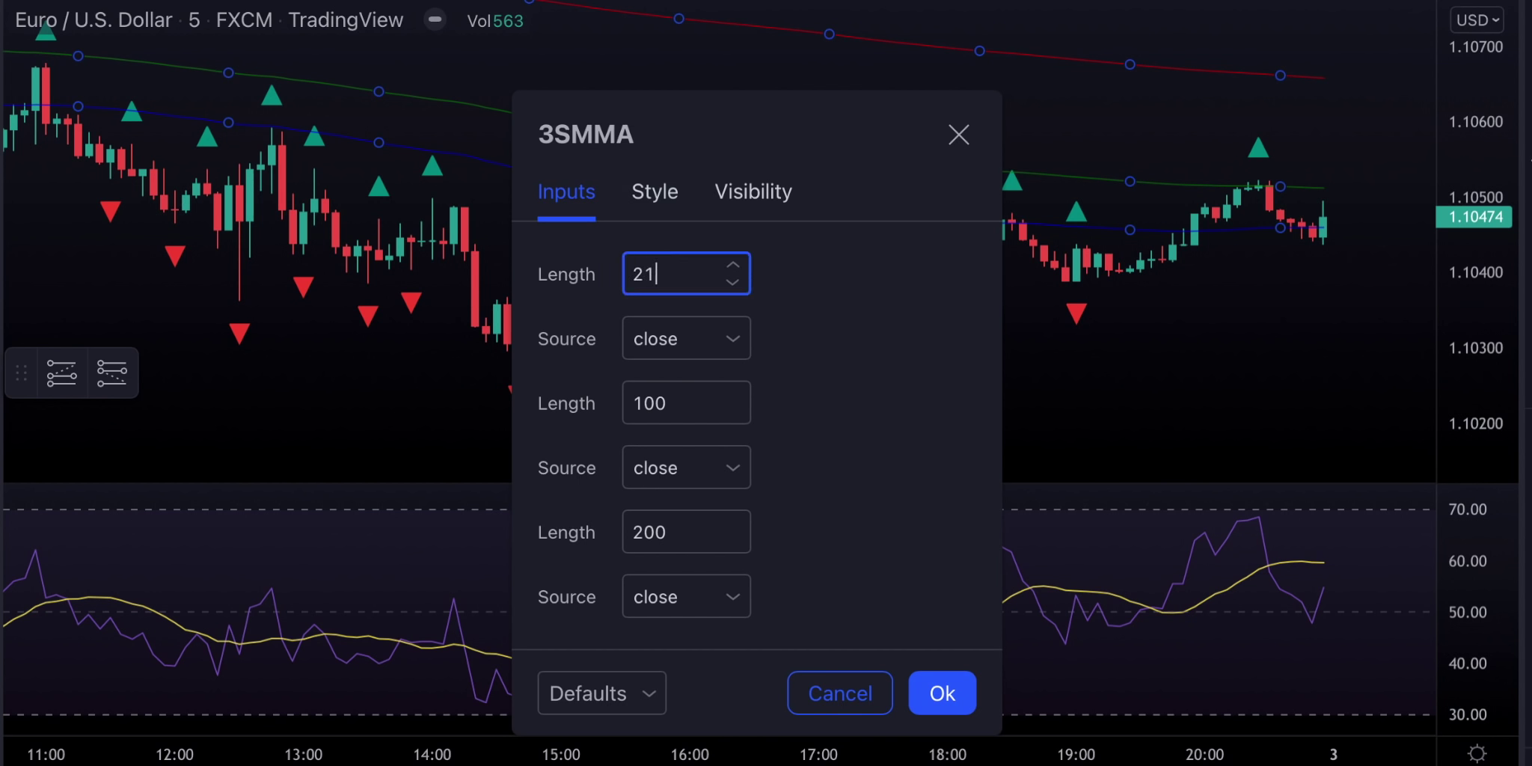
pyautogui.click(681, 405)
pyautogui.press('BackSpace')
pyautogui.press('BackSpace')
pyautogui.write('50')
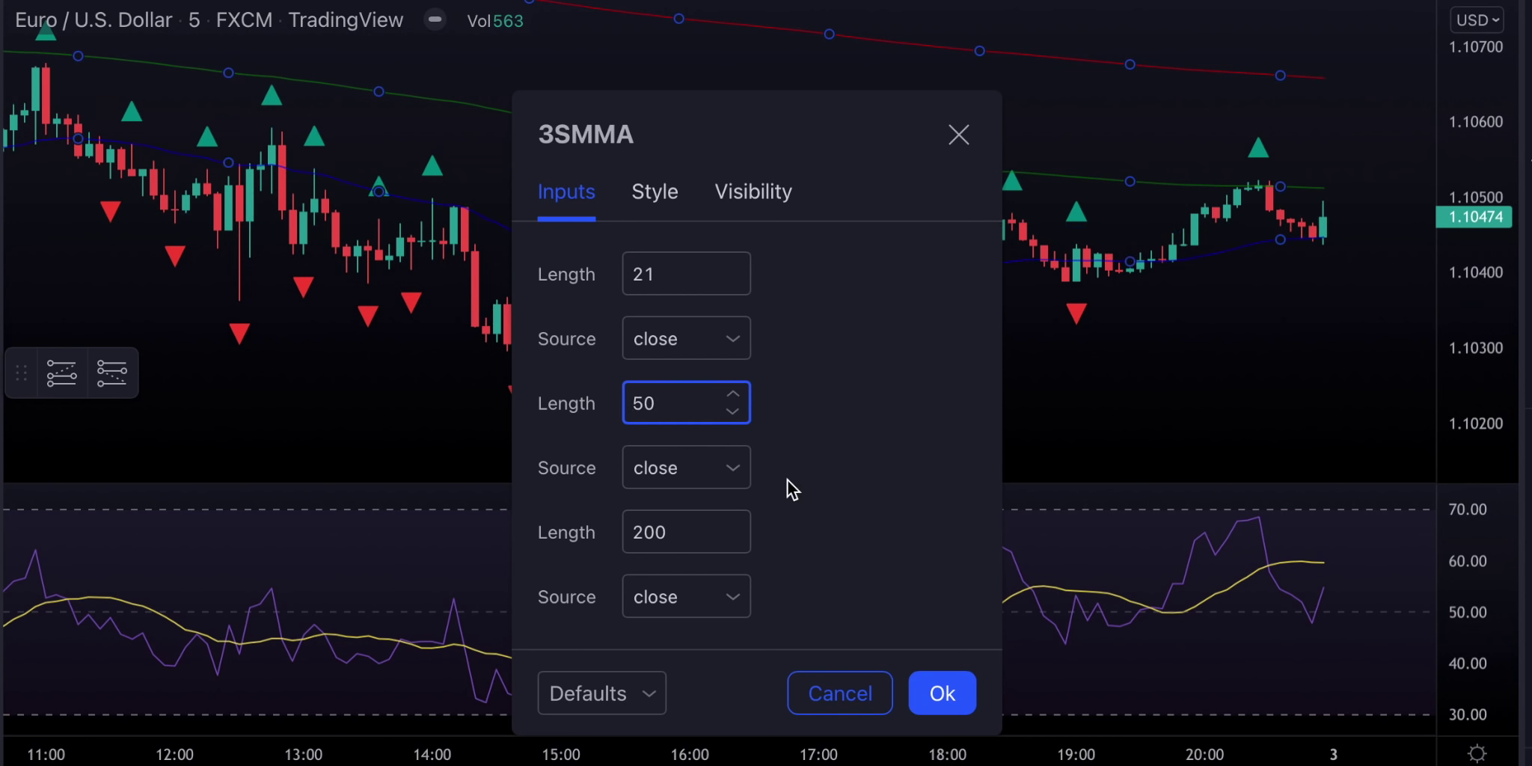
# Make the first 3SMMA plot yellow, give all three plots opaque, thicker lines, and apply the settings
pyautogui.click(665, 199)
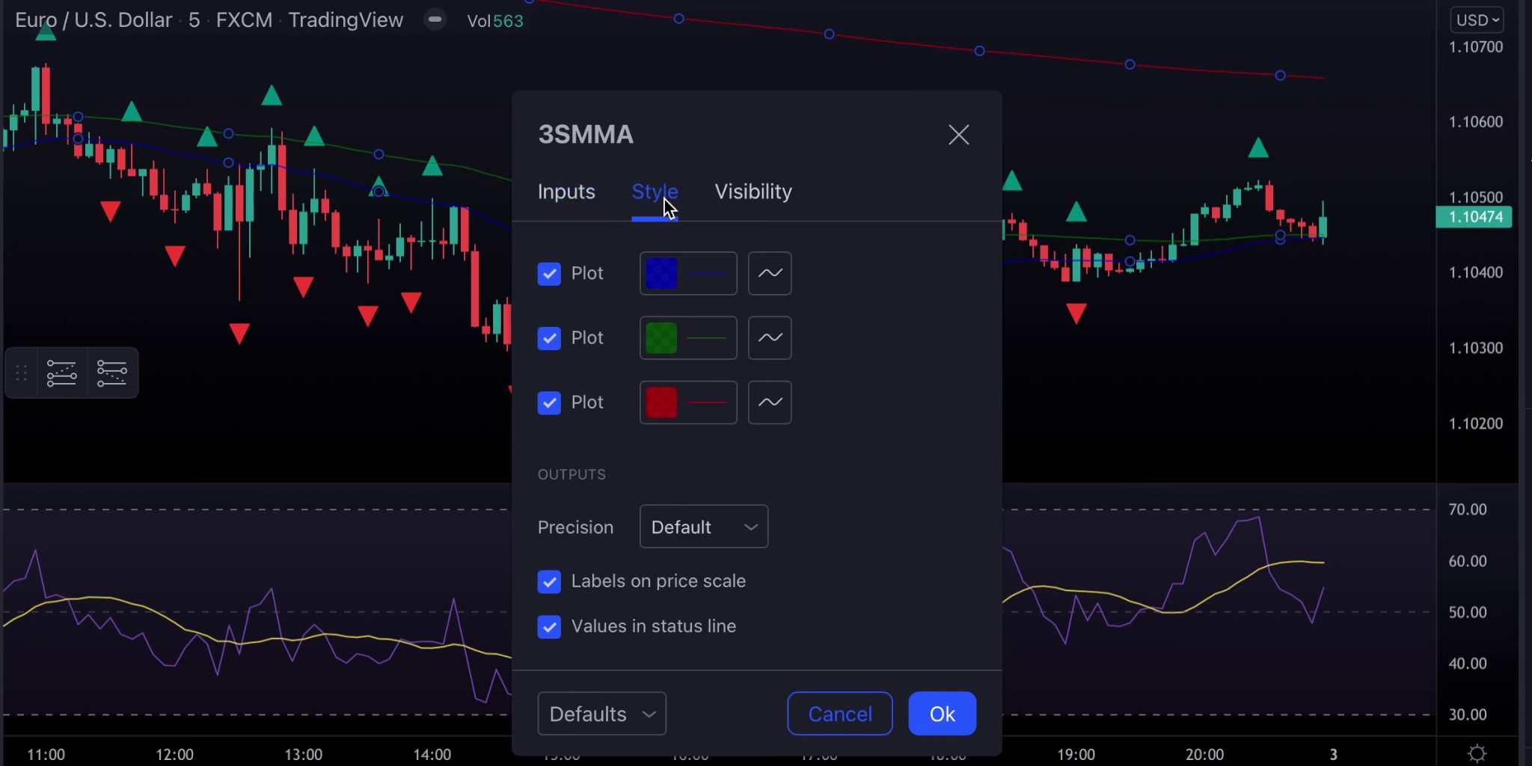
pyautogui.click(675, 272)
pyautogui.click(725, 356)
pyautogui.moveTo(795, 673); pyautogui.dragTo(873, 674)
pyautogui.click(663, 338)
pyautogui.moveTo(796, 738); pyautogui.dragTo(873, 738)
pyautogui.click(663, 413)
pyautogui.click(932, 406)
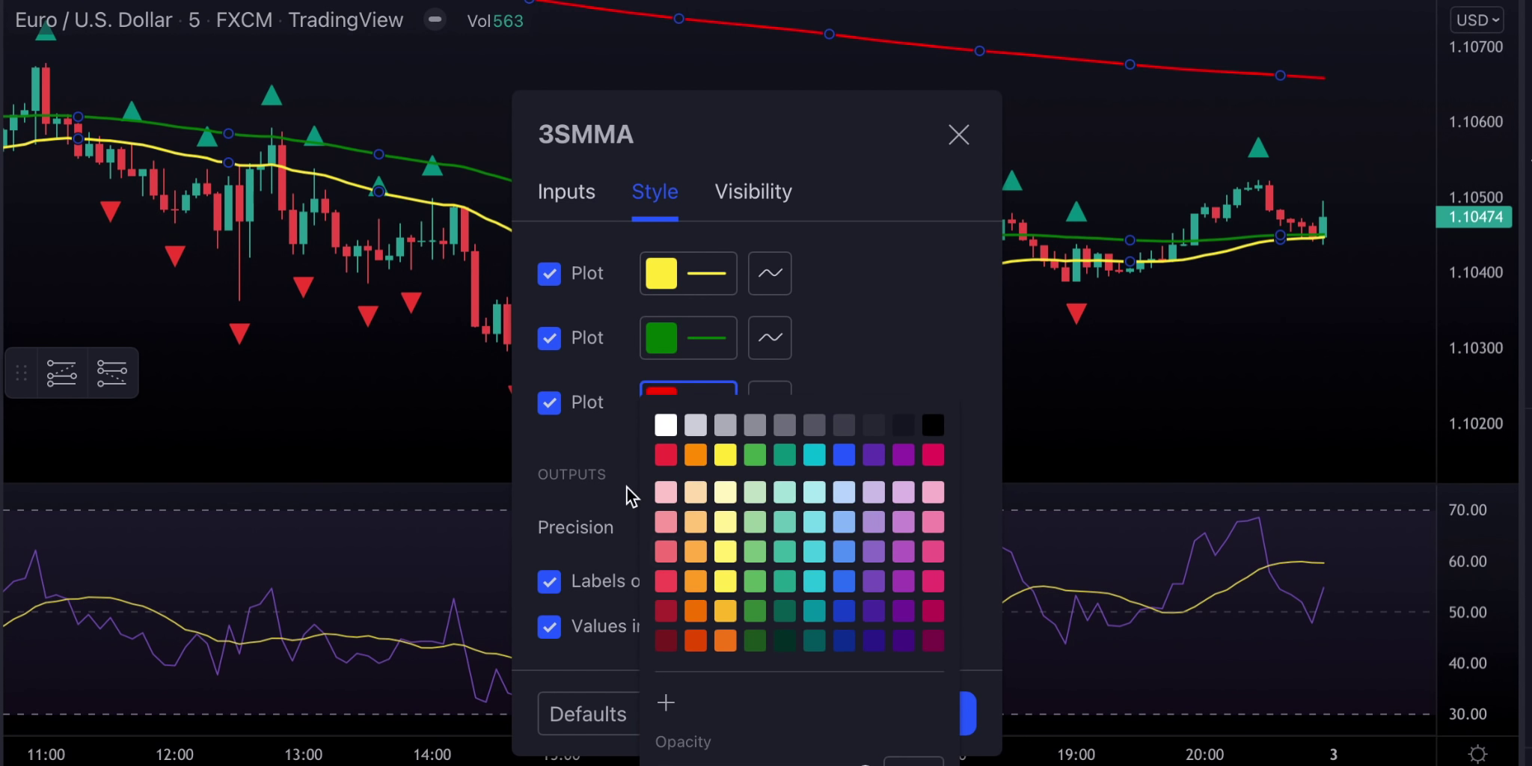
pyautogui.click(942, 714)
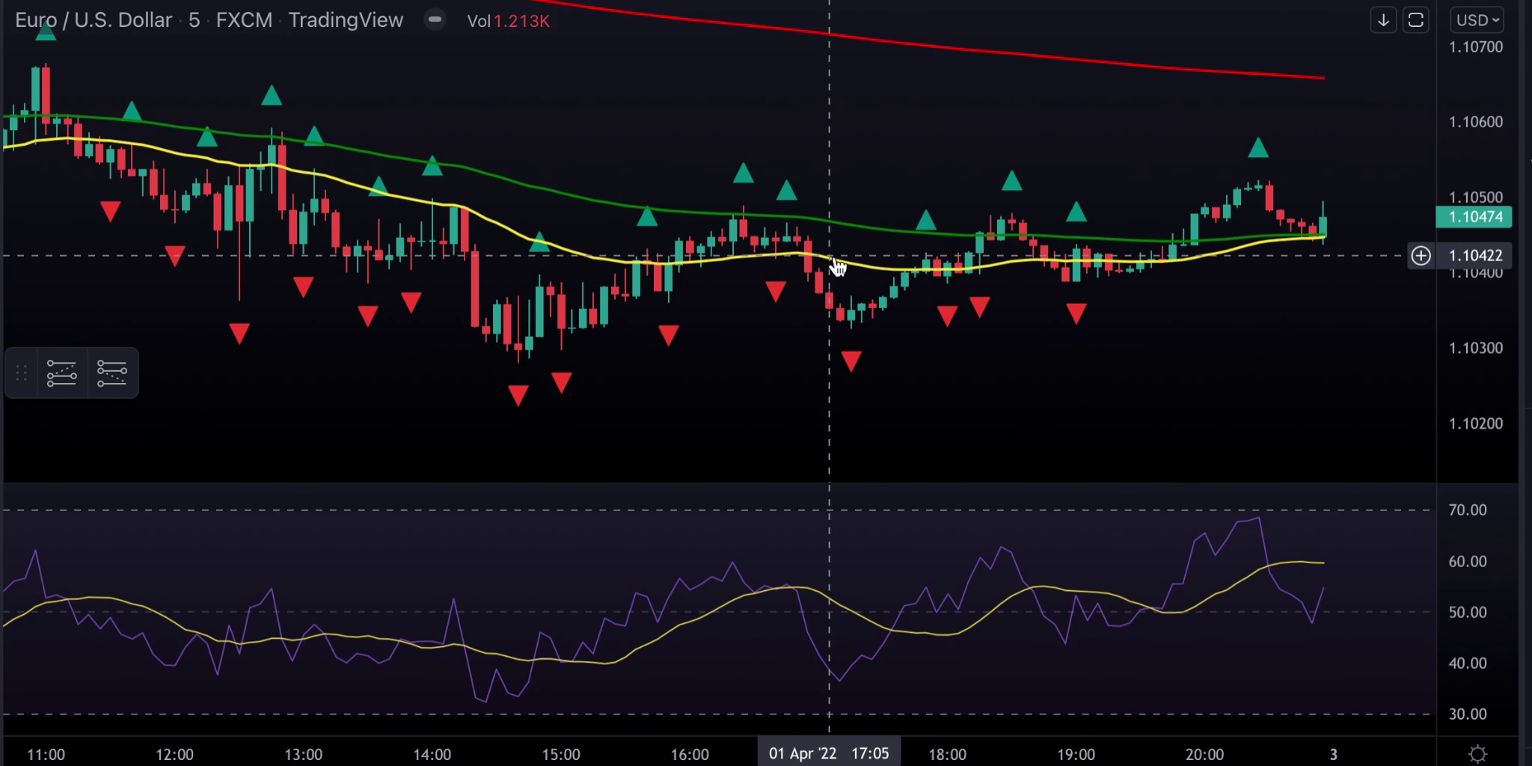
# In the RSI style settings, hide the RSI-based MA and make the RSI line yellow with the second-thinnest thickness
pyautogui.doubleClick(749, 595)
pyautogui.click(522, 86)
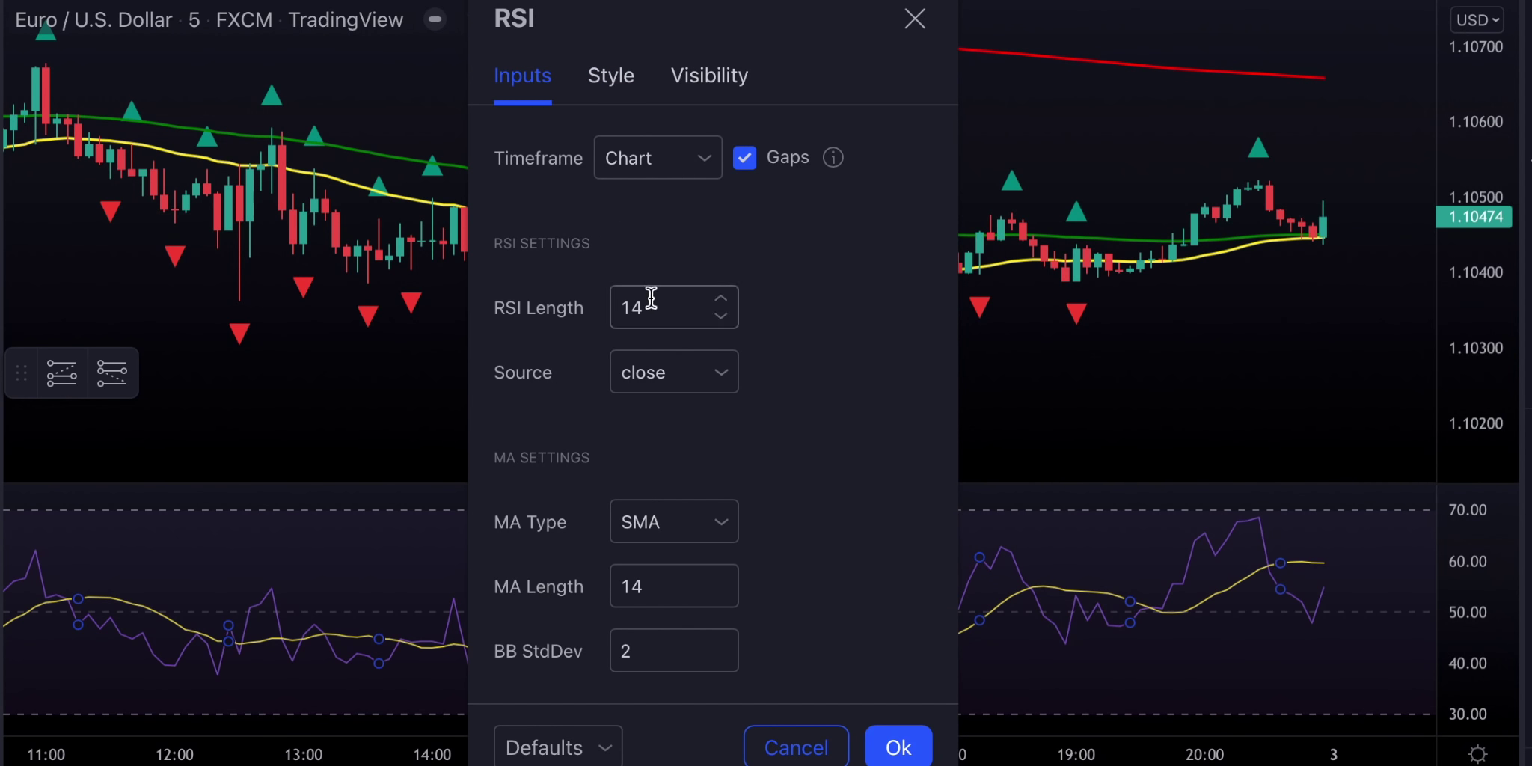
pyautogui.click(606, 75)
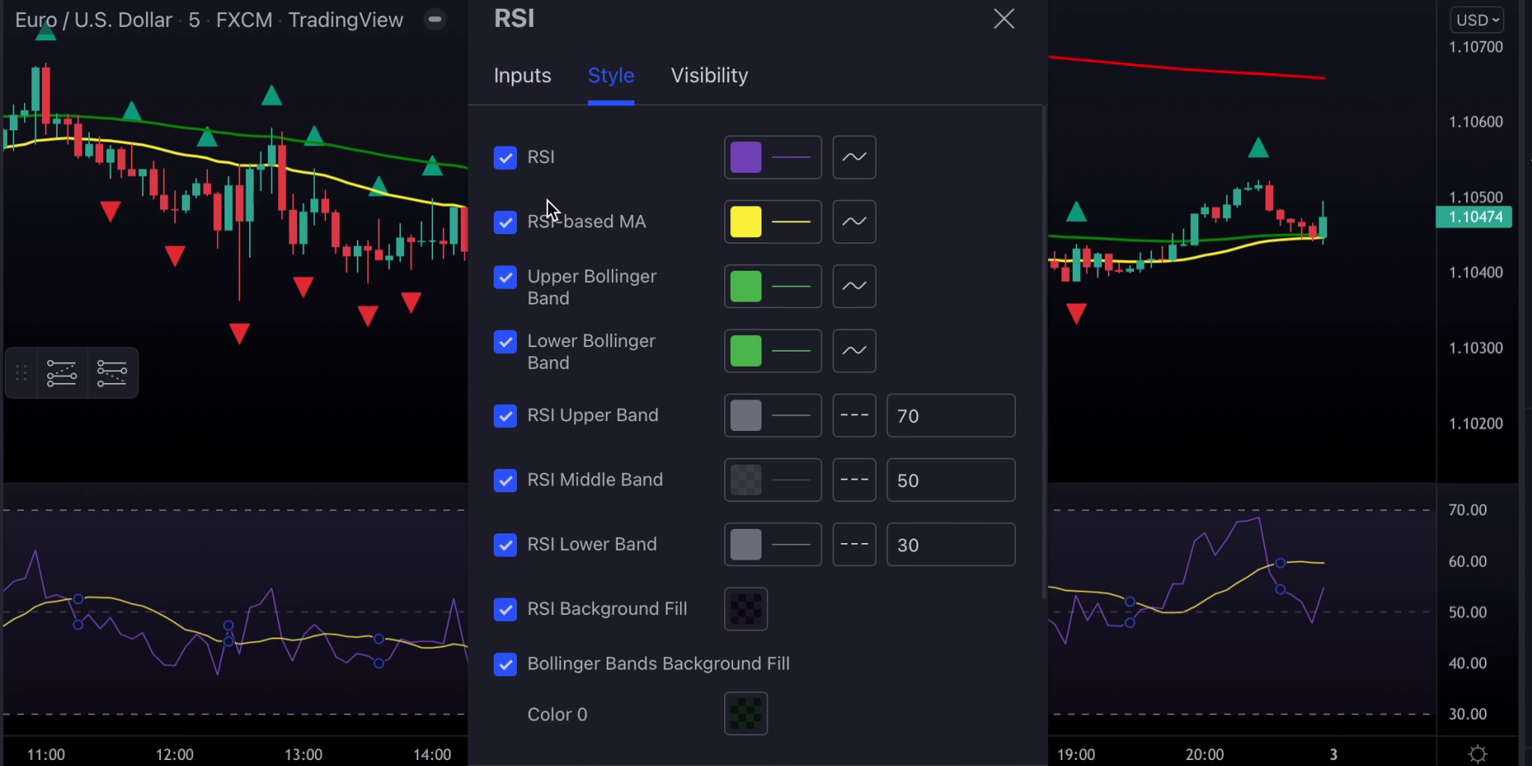
pyautogui.click(507, 223)
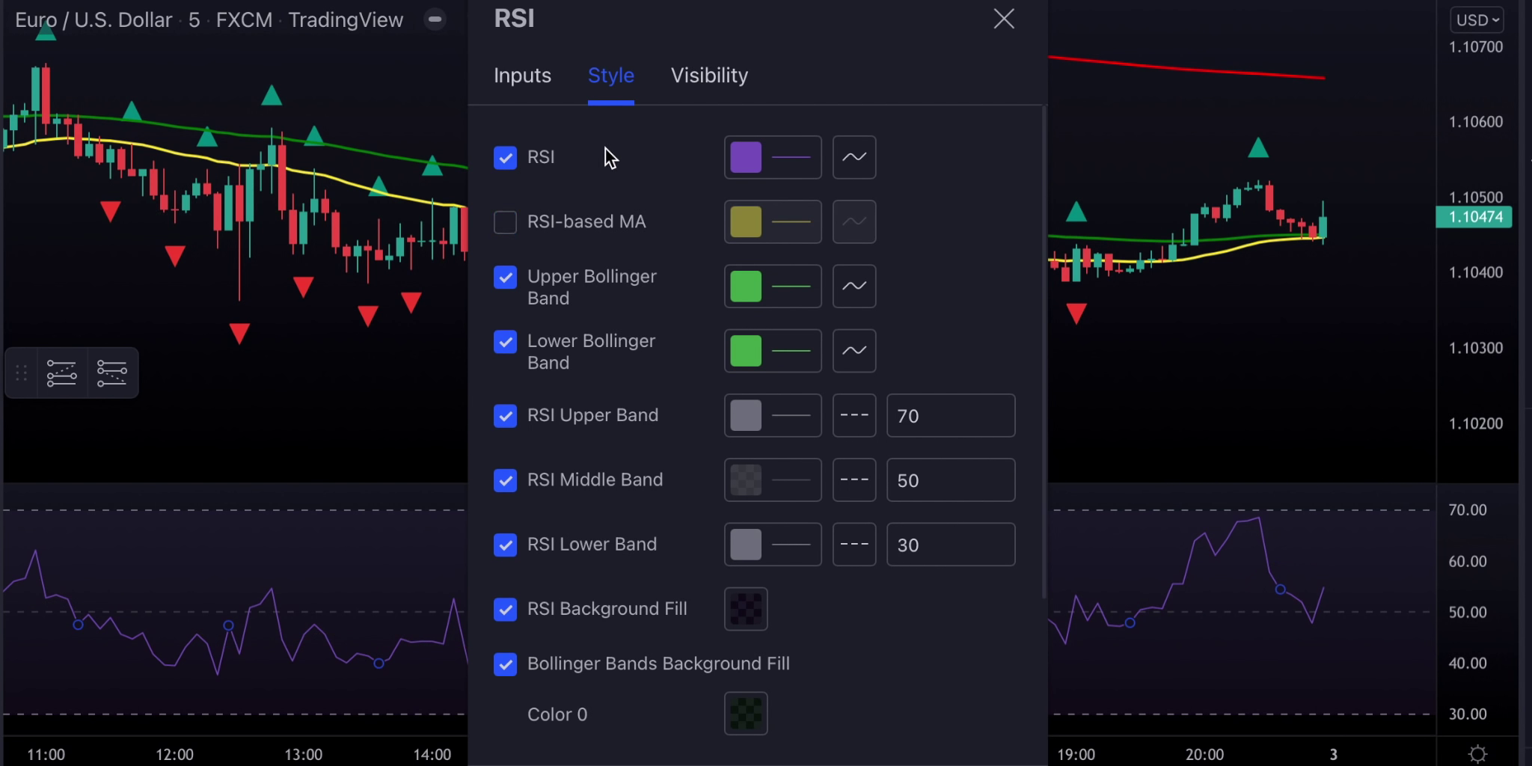
pyautogui.click(751, 161)
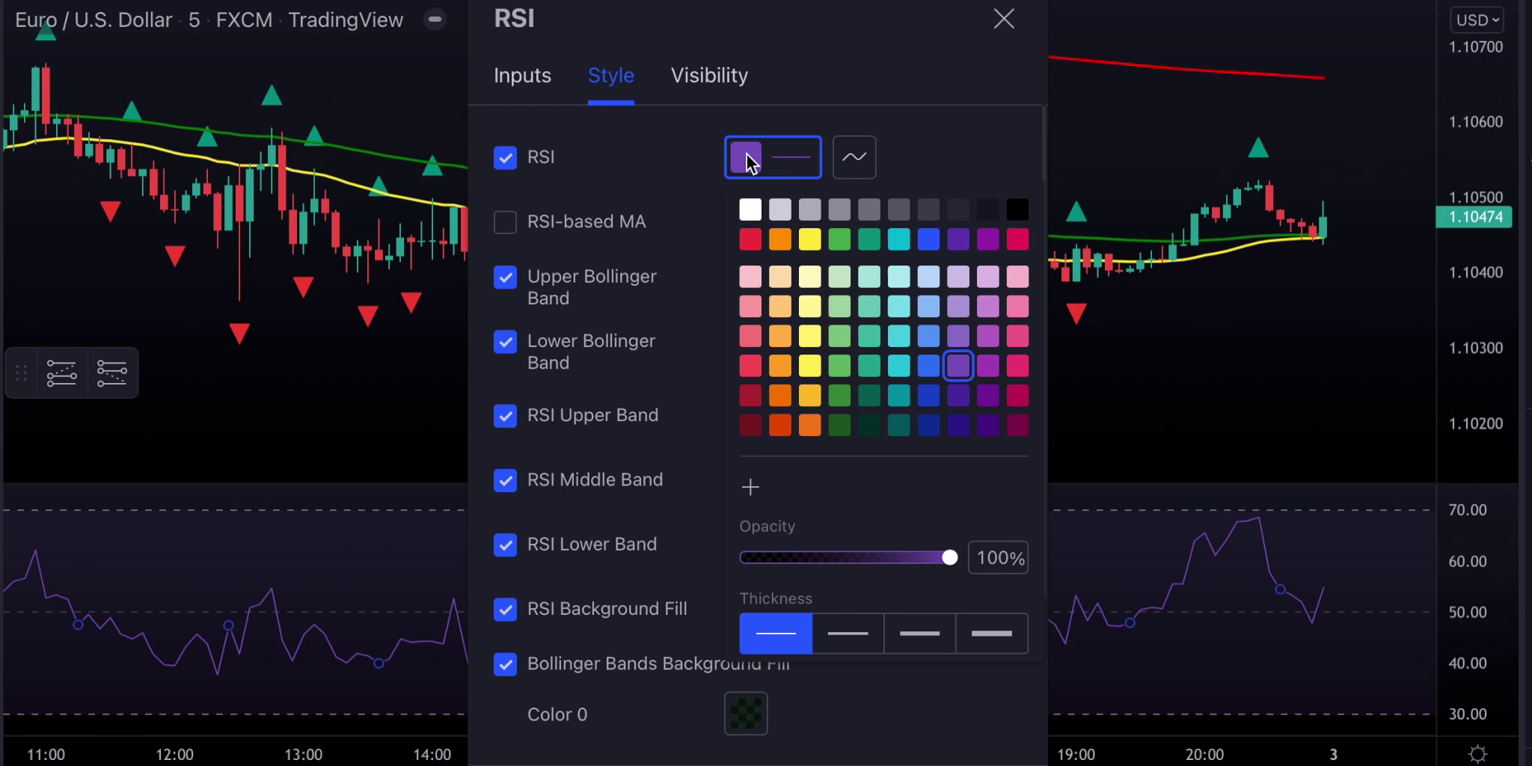
pyautogui.click(809, 240)
pyautogui.click(848, 633)
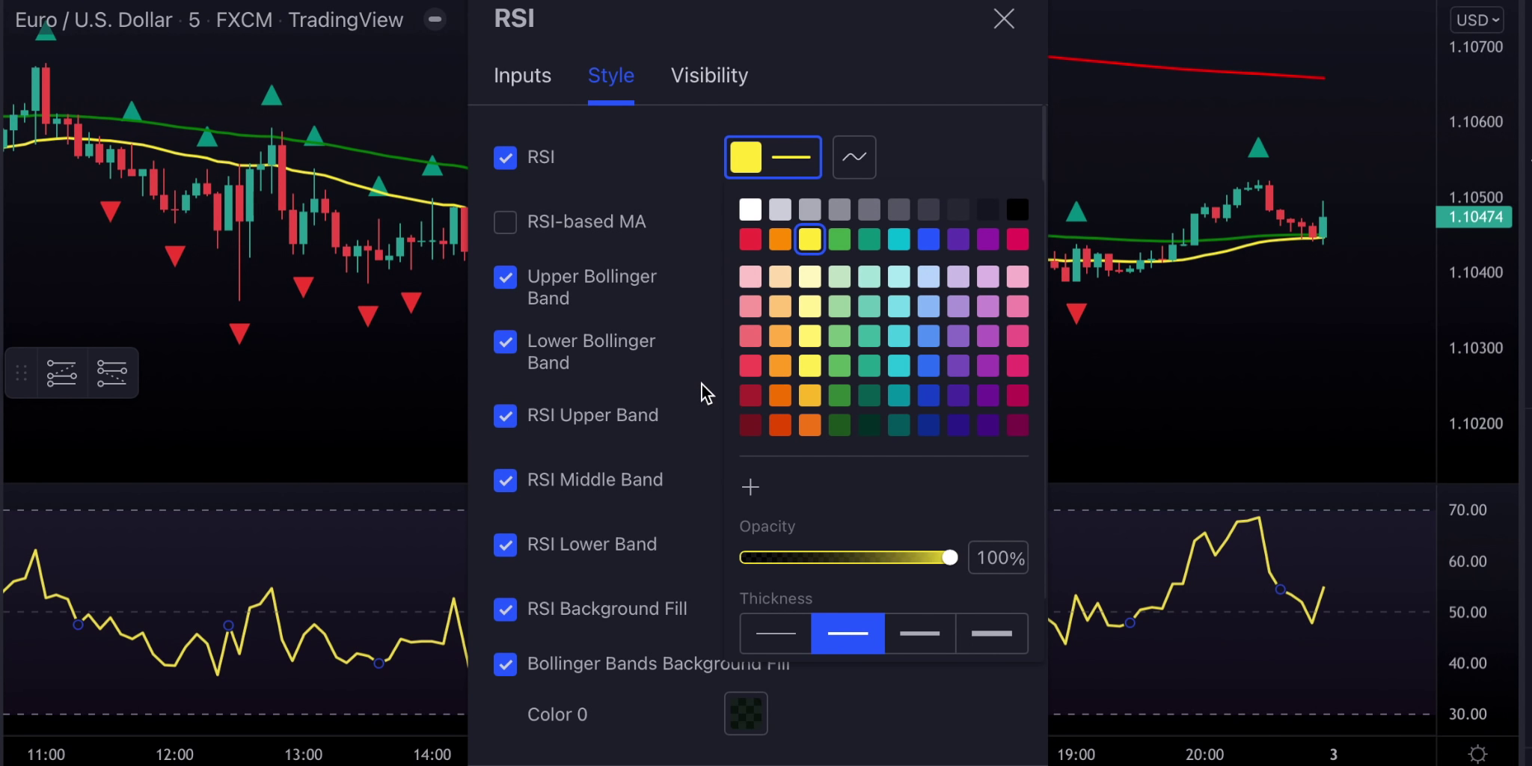
pyautogui.click(702, 384)
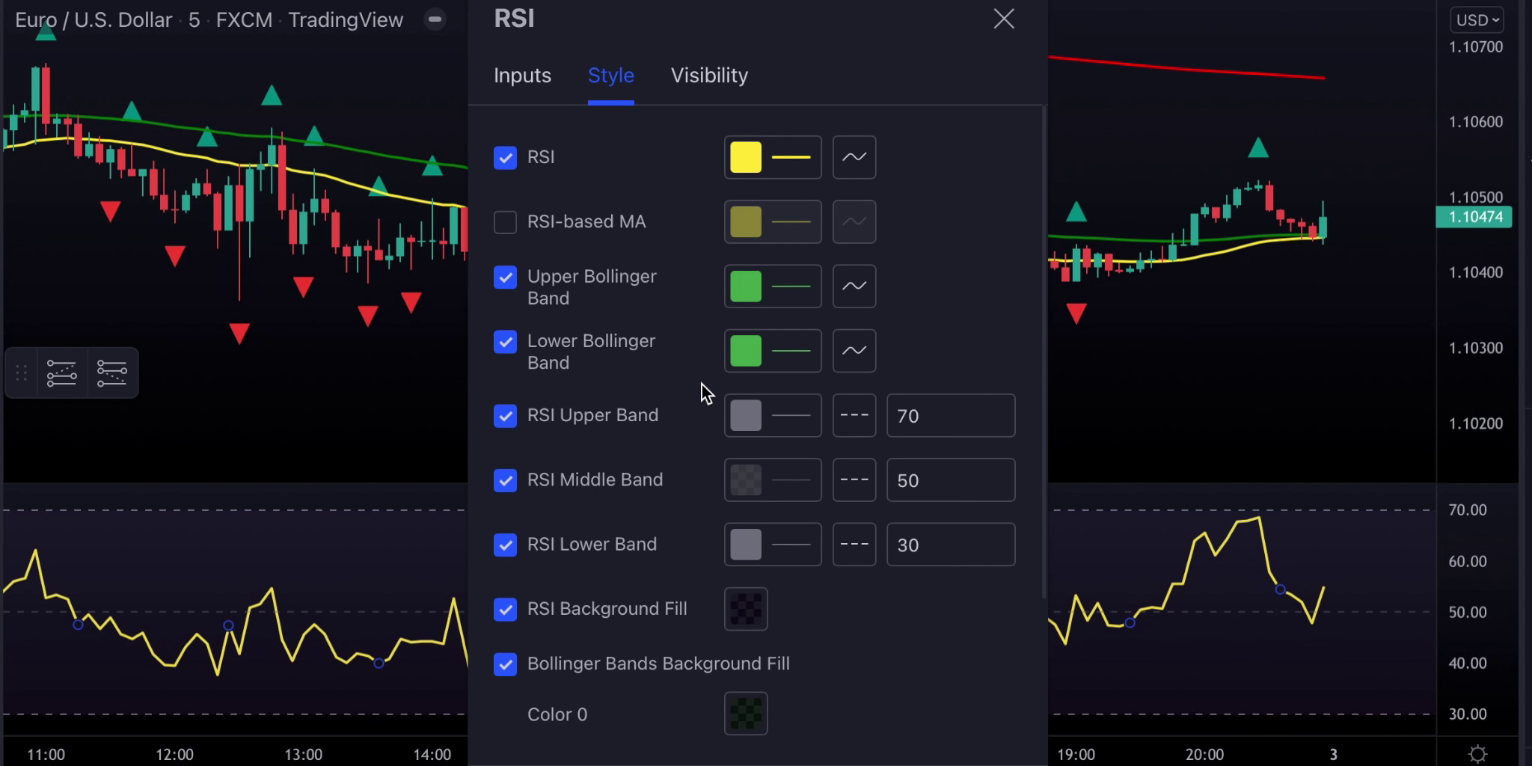
# Hide the RSI upper band, lower band and background fill, and make the middle band line thicker and more opaque
pyautogui.click(513, 416)
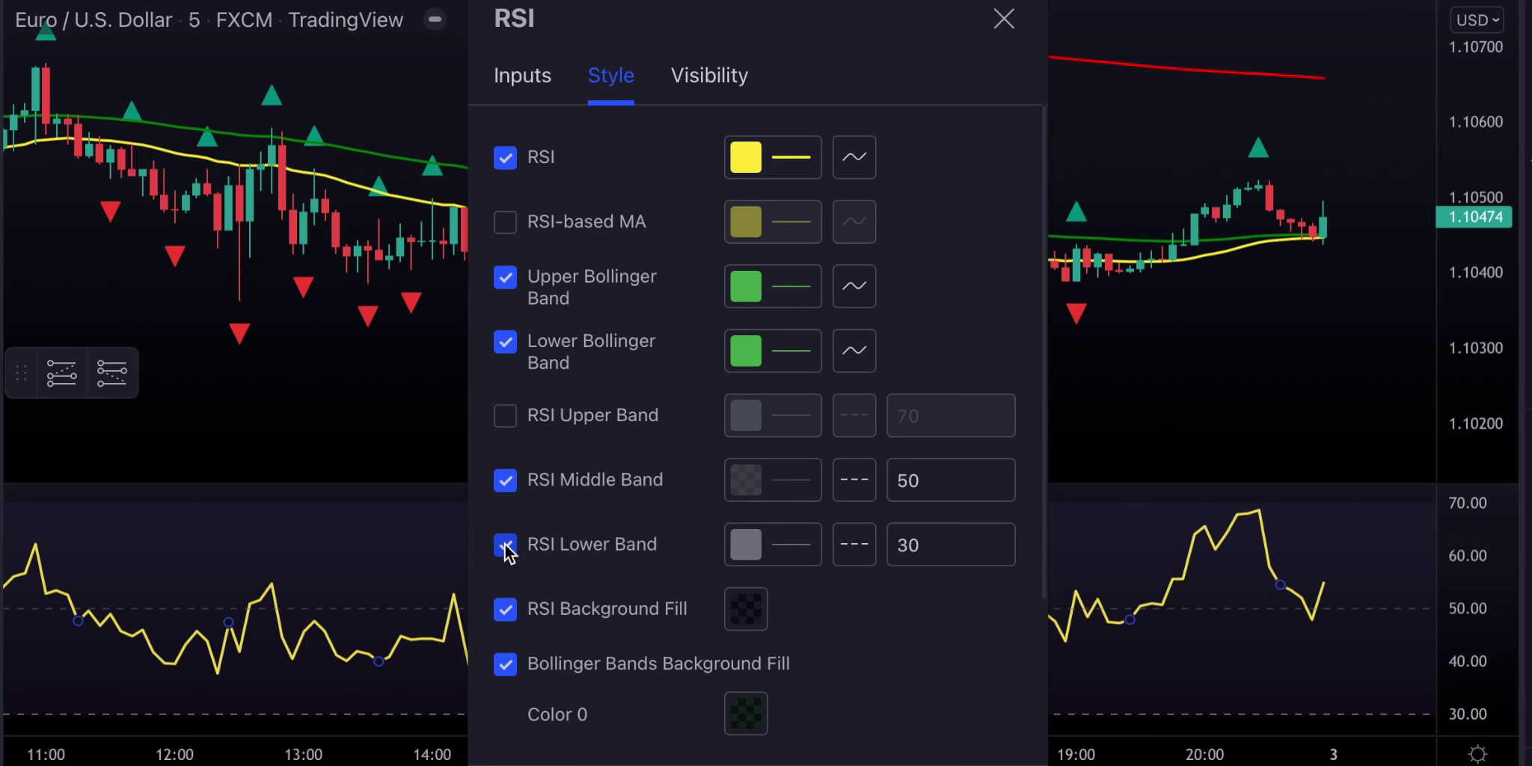
pyautogui.click(506, 547)
pyautogui.click(506, 610)
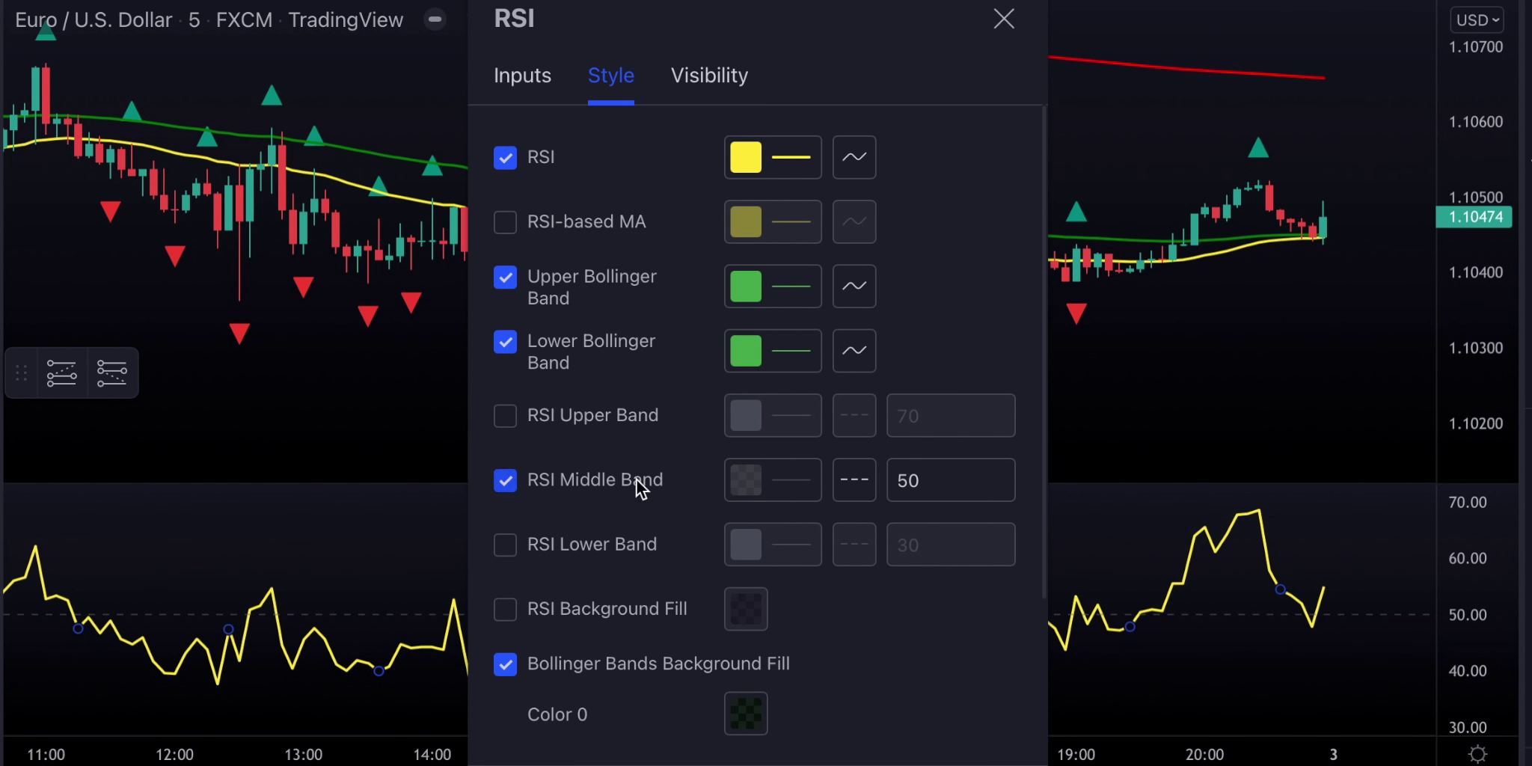
pyautogui.click(745, 480)
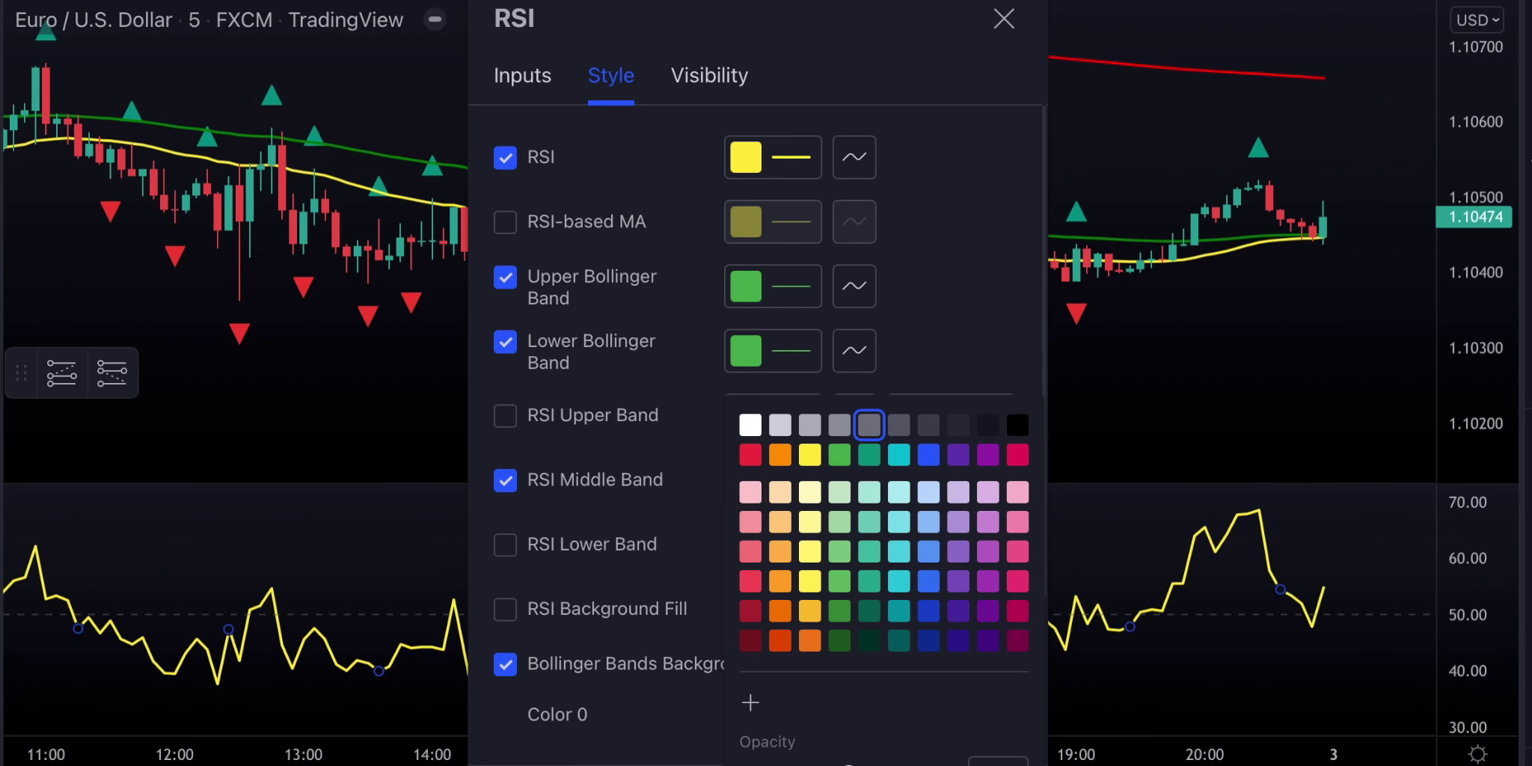
pyautogui.press('Escape')
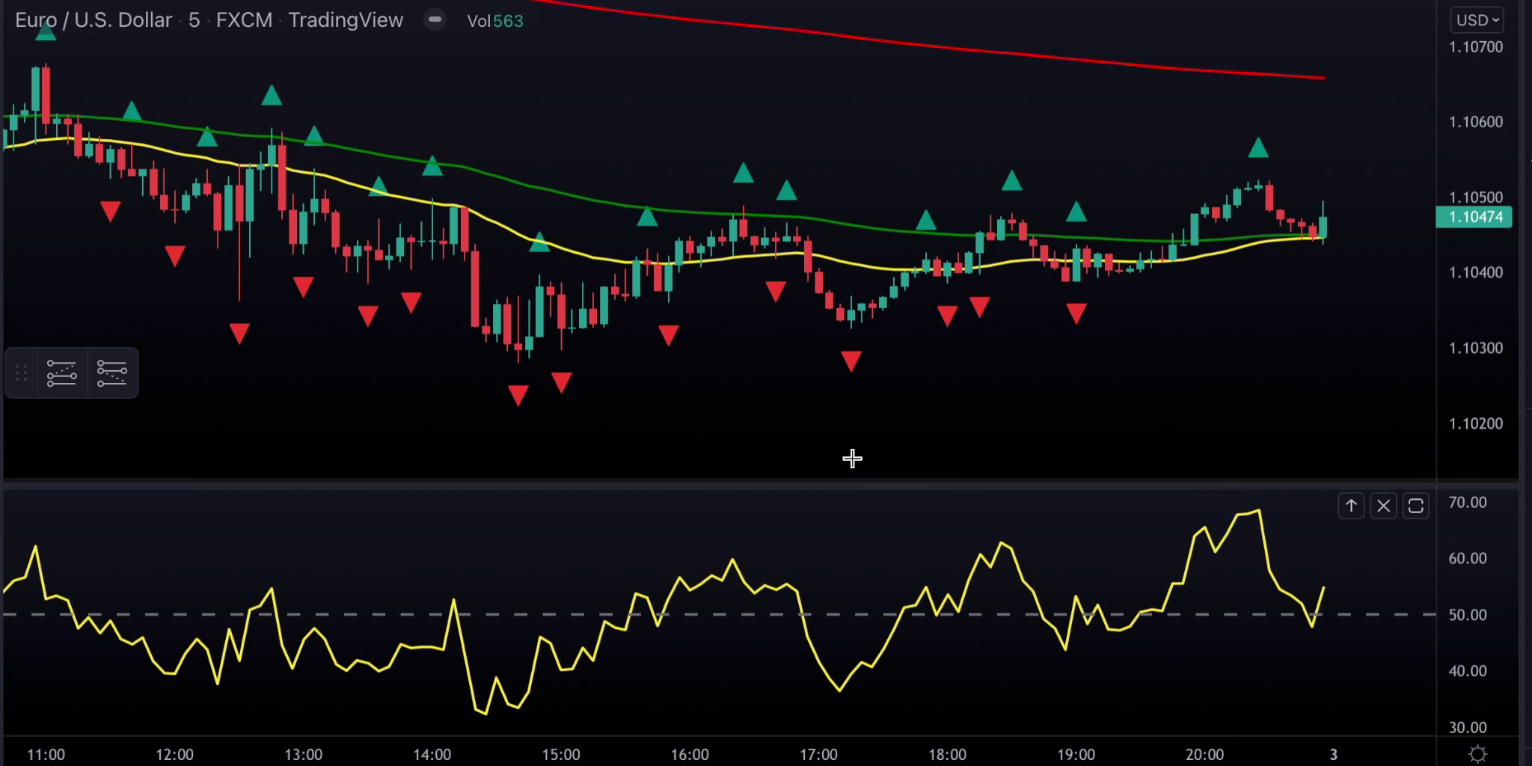
# Colour the below-bar fractal shapes green and the above-bar shapes red, and apply the Fractals settings
pyautogui.doubleClick(853, 362)
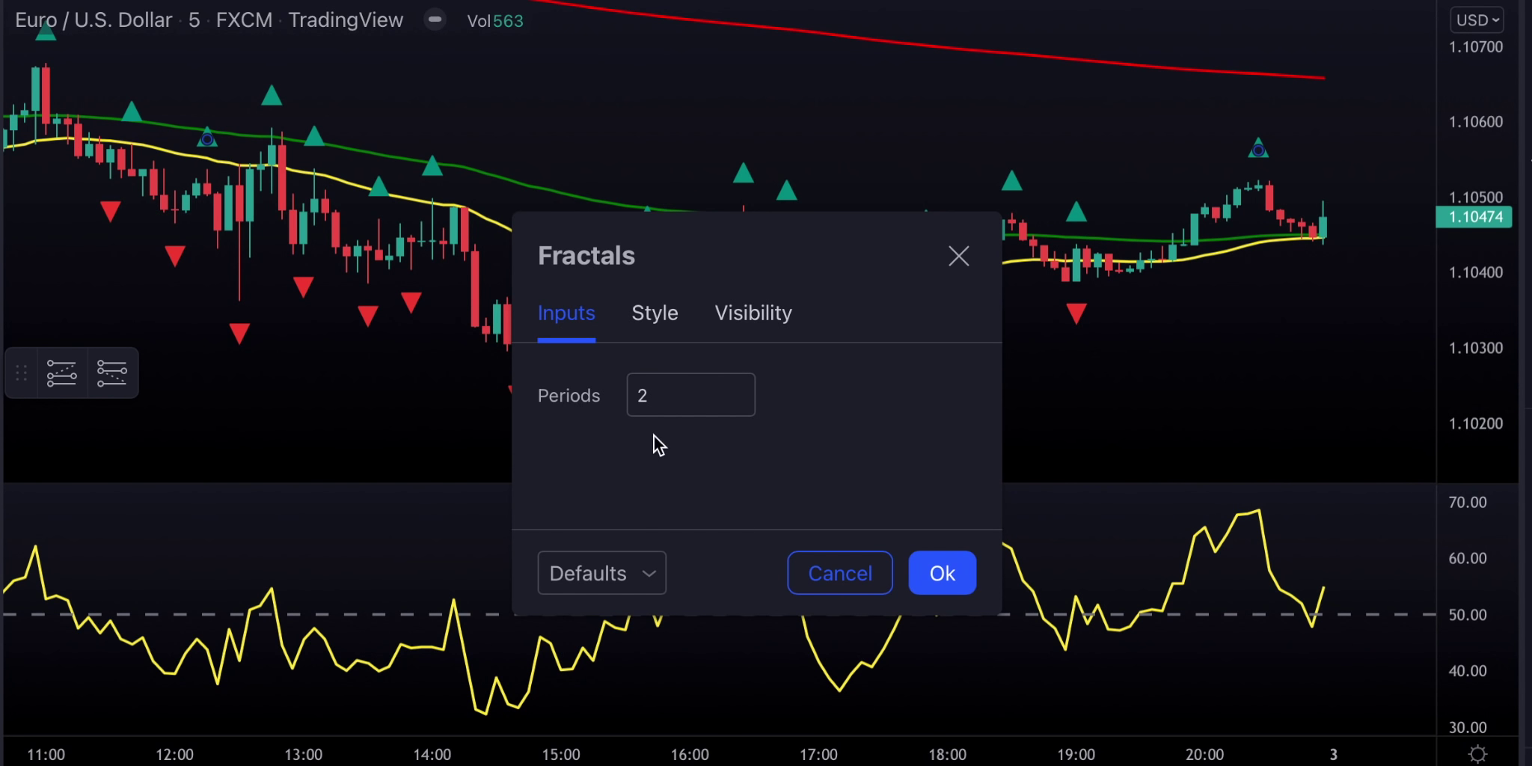
pyautogui.click(654, 320)
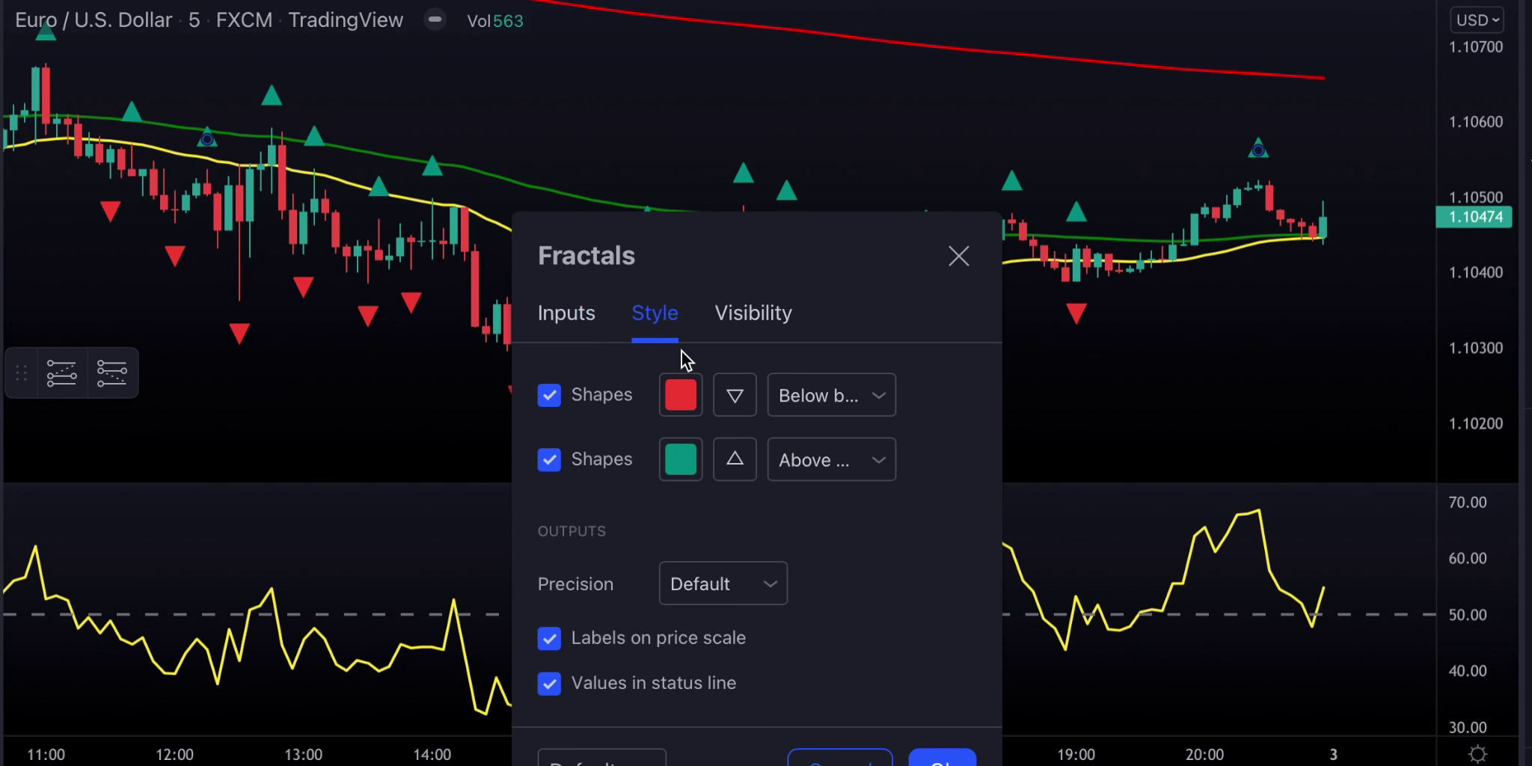
pyautogui.click(682, 395)
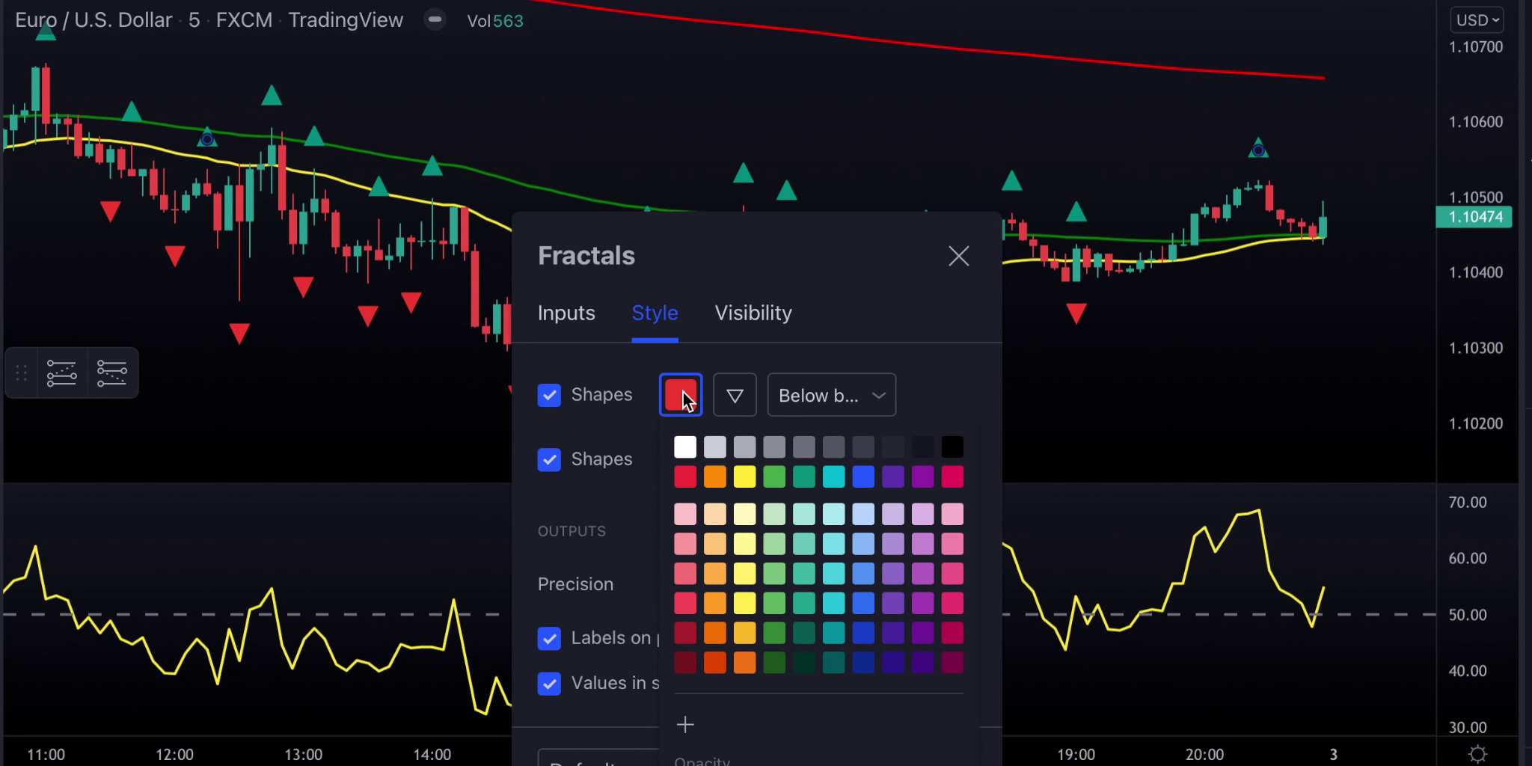
pyautogui.click(774, 477)
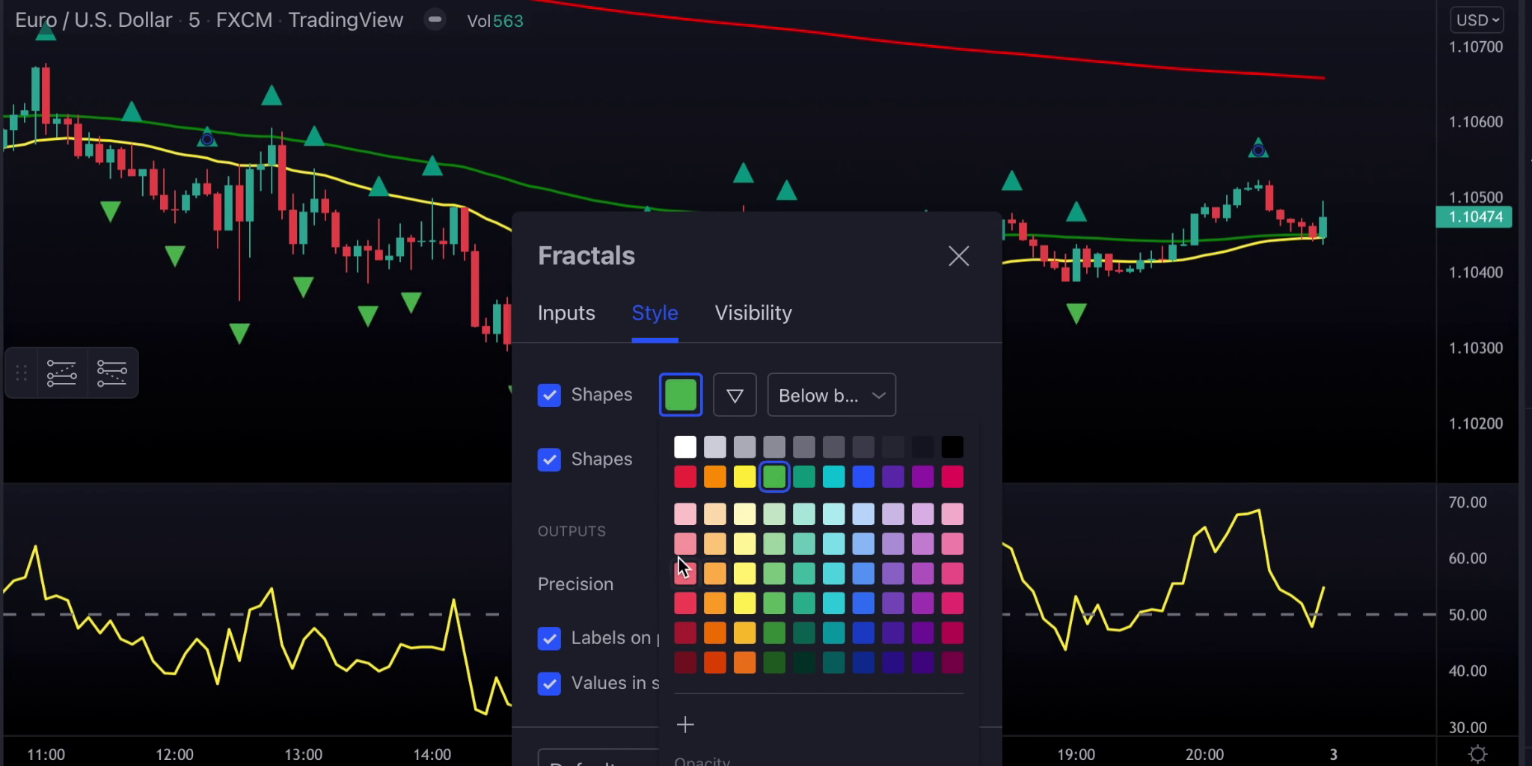
pyautogui.click(652, 552)
pyautogui.click(681, 470)
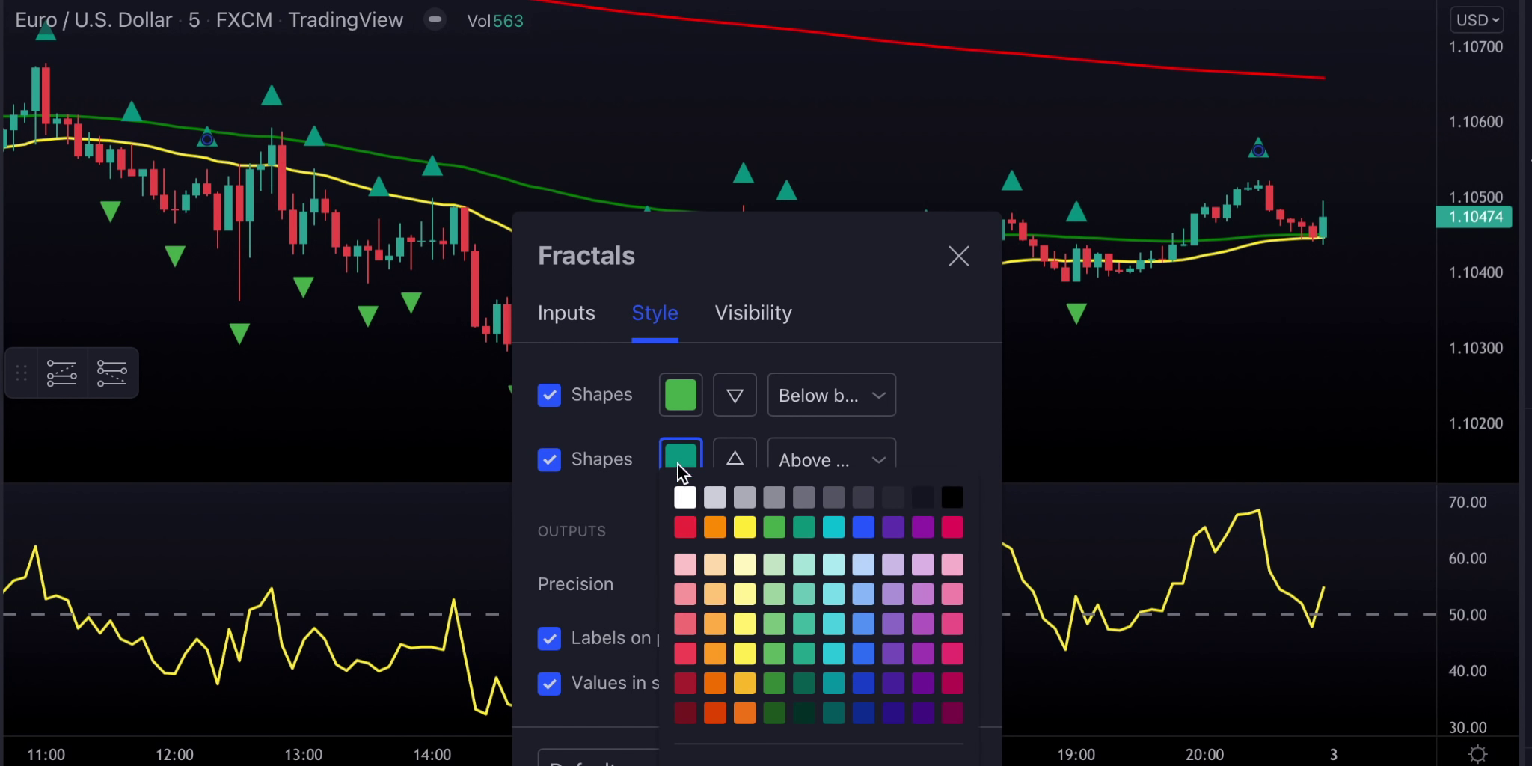
pyautogui.click(685, 528)
pyautogui.click(654, 547)
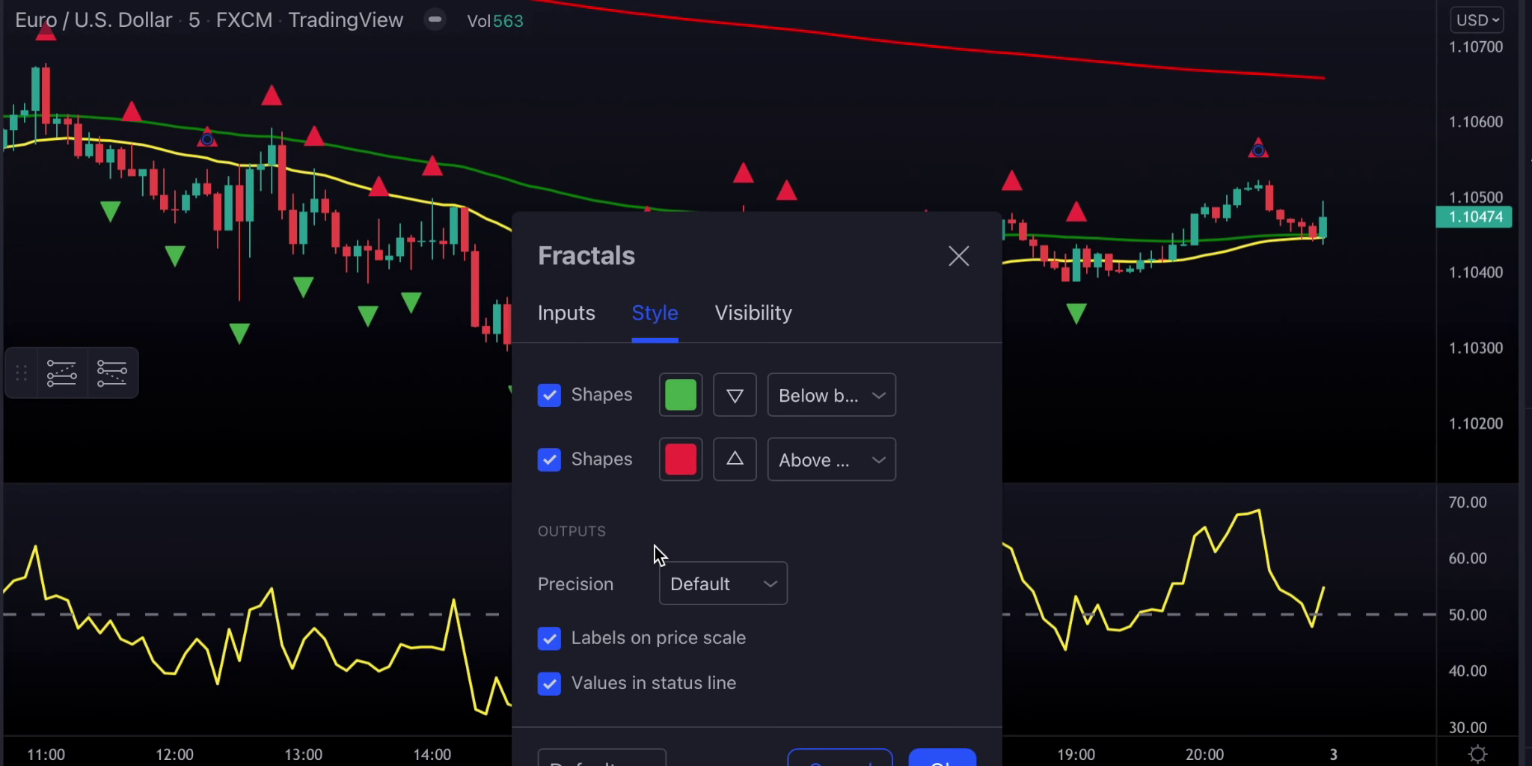
pyautogui.click(942, 758)
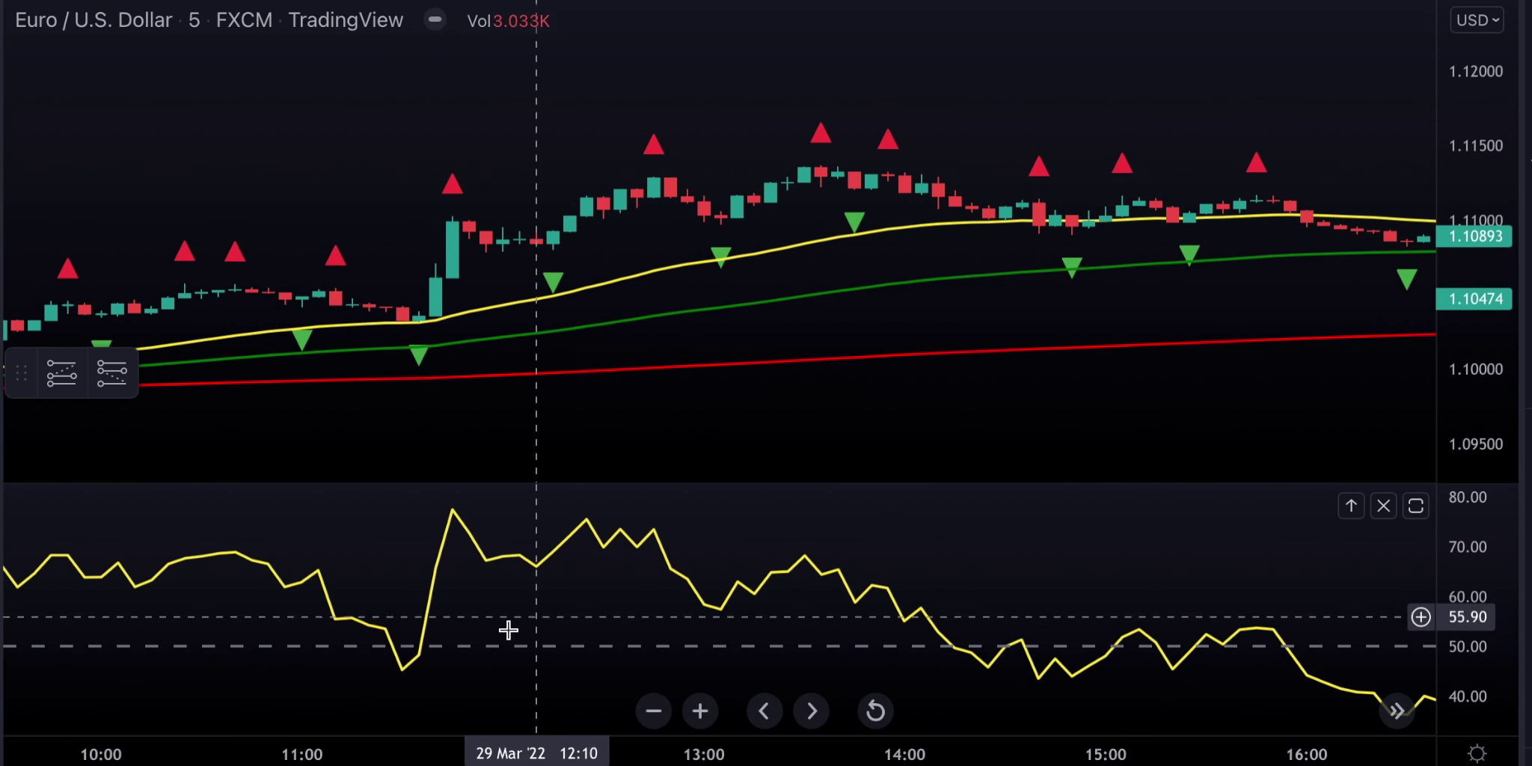
# Place a long position at the 29 Mar '22 12:20 candle with entry about 1.10918, stop about 1.10797 and target about 1.11170
pyautogui.hotkey('alt', 'h')
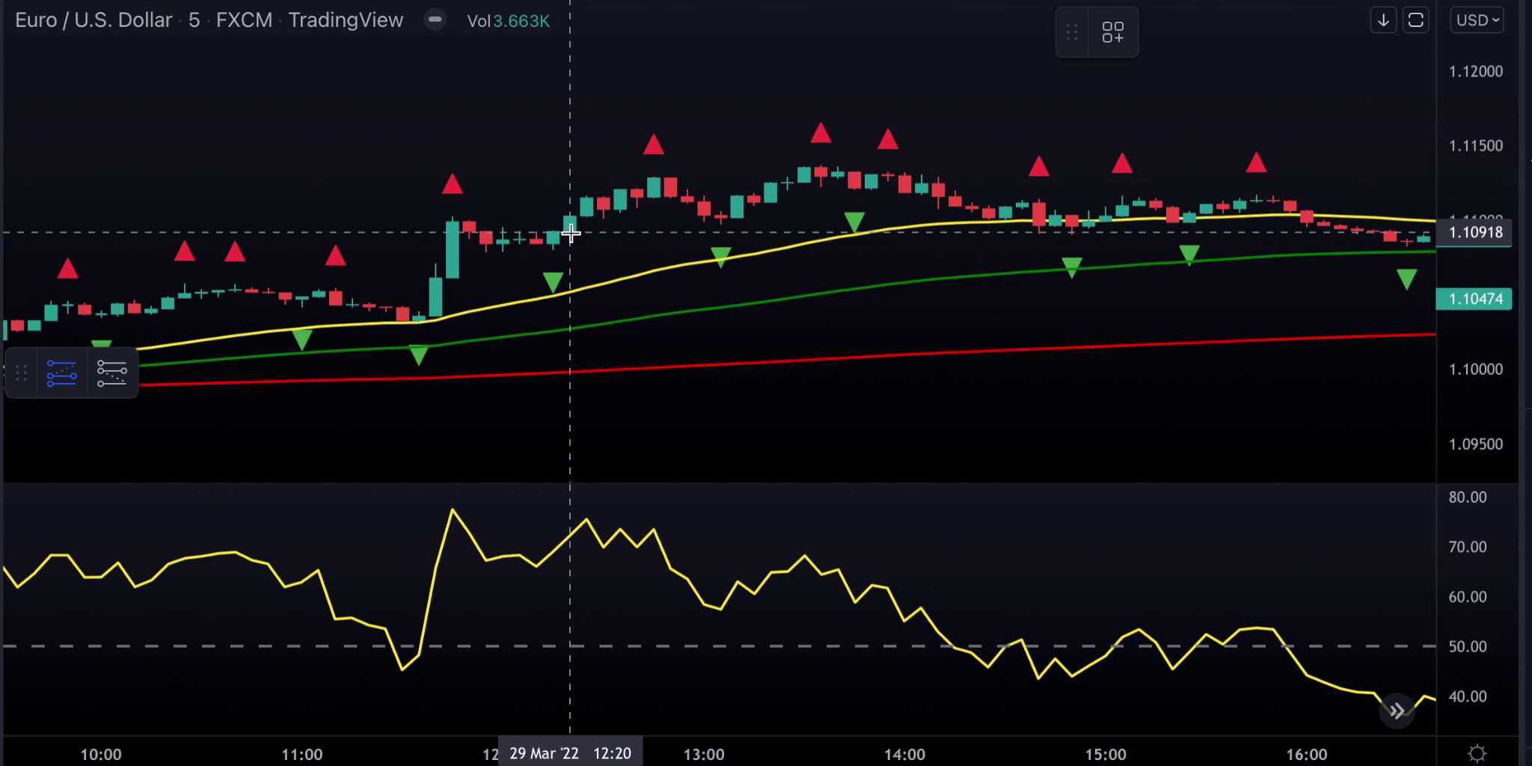
pyautogui.click(570, 233)
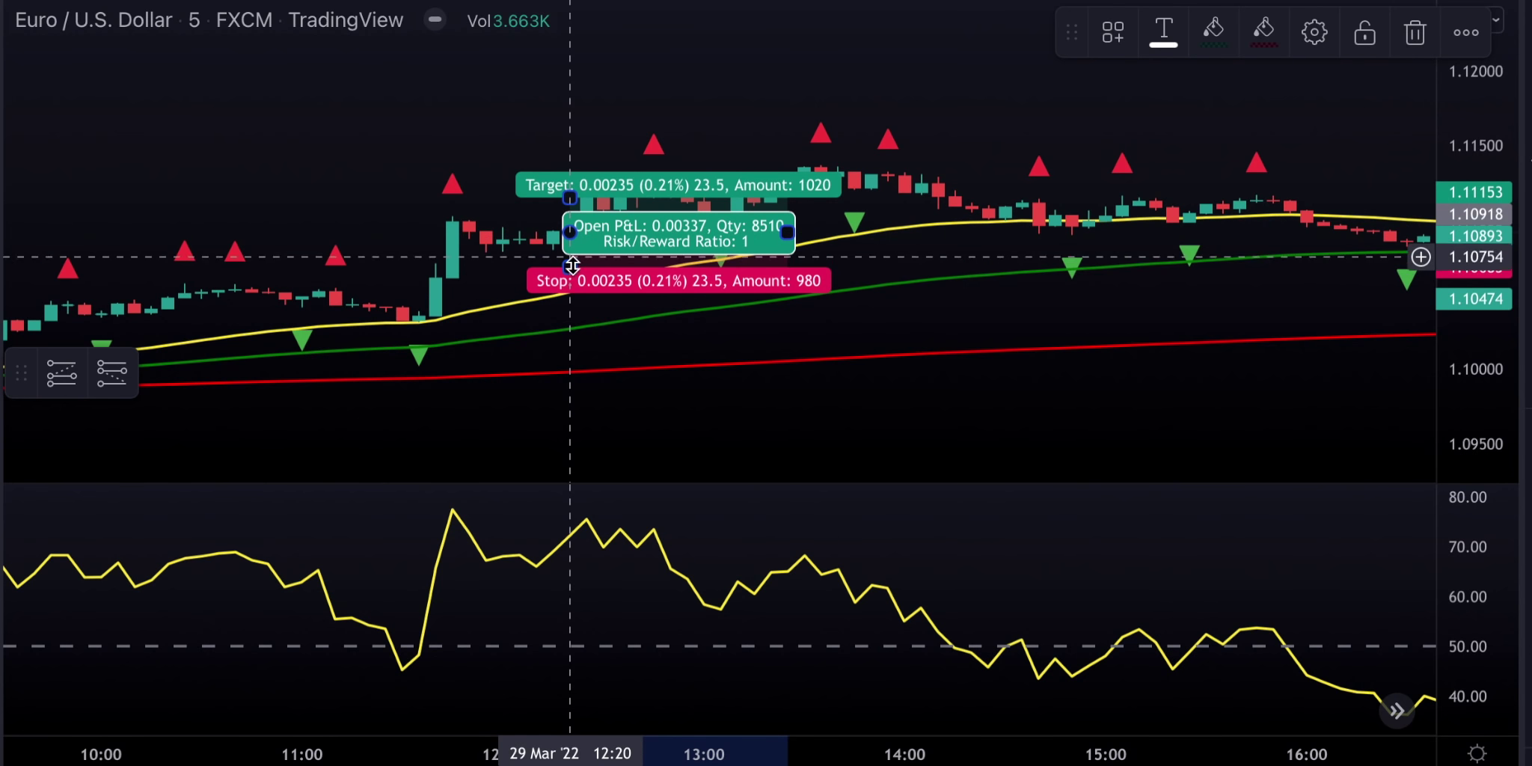
pyautogui.moveTo(571, 266); pyautogui.dragTo(571, 252)
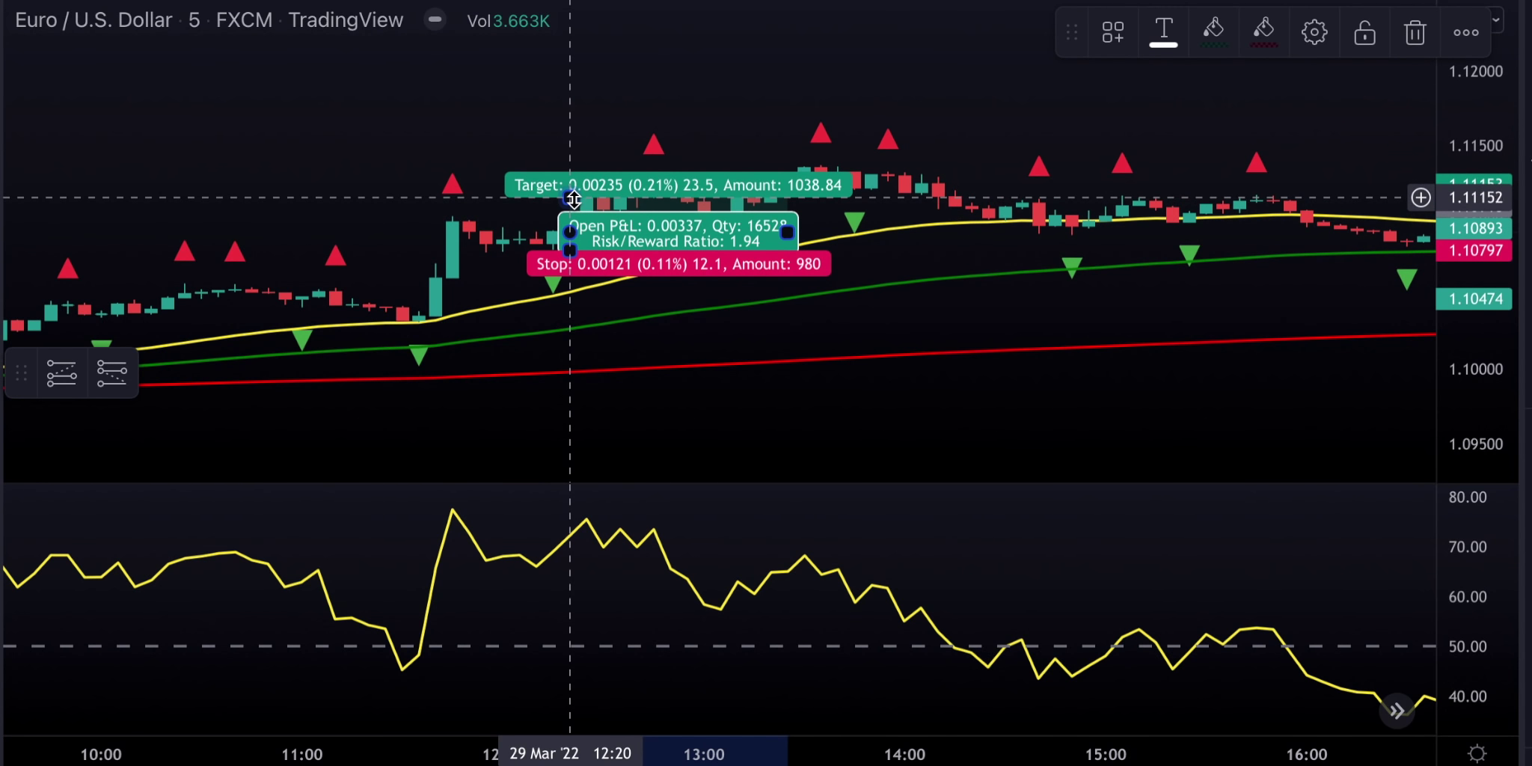
pyautogui.moveTo(570, 198); pyautogui.dragTo(570, 195)
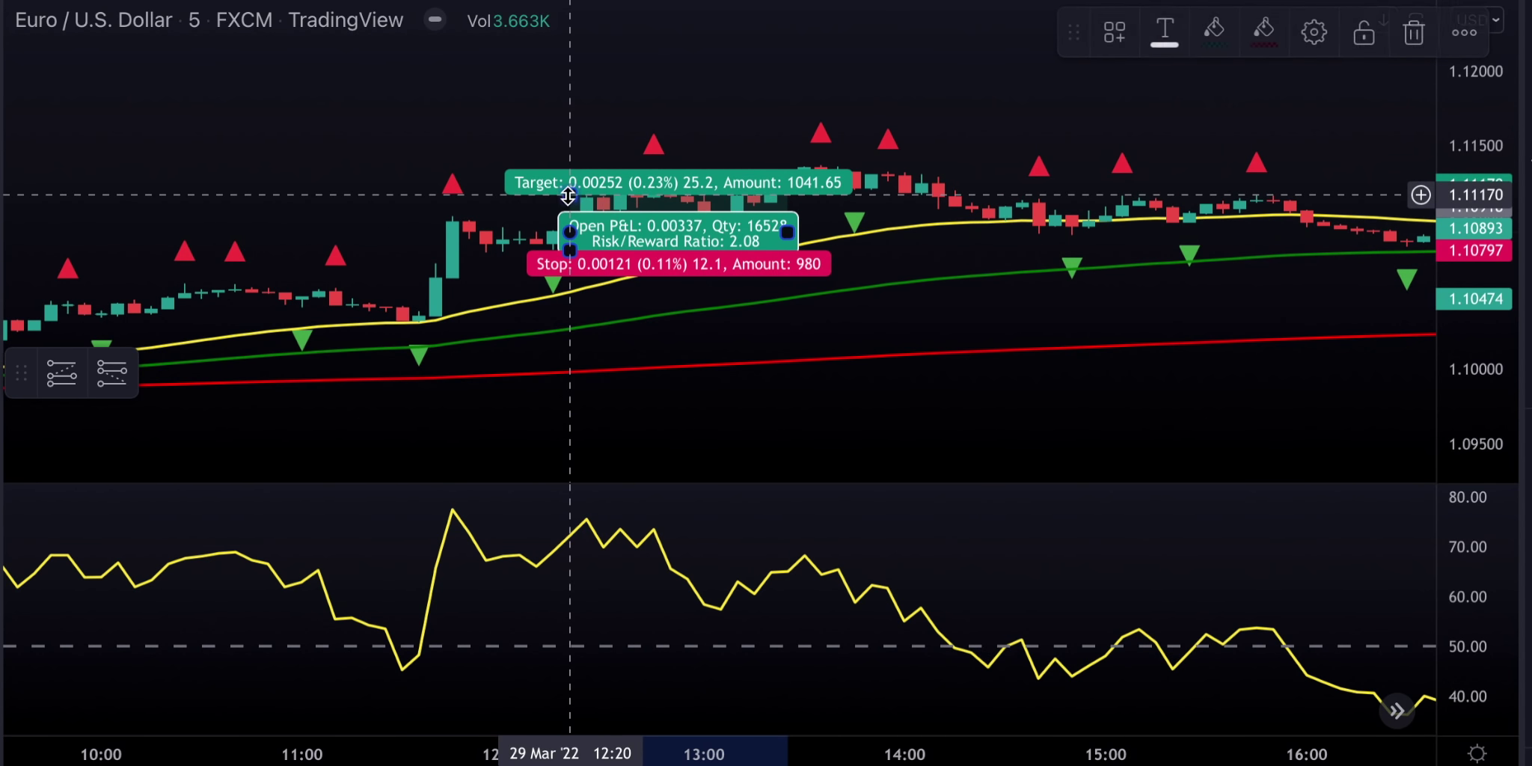
# Shorten the long position at the 12:20 candle so it ends at about 12:45
pyautogui.moveTo(787, 234); pyautogui.dragTo(653, 234)
pyautogui.click(694, 307)
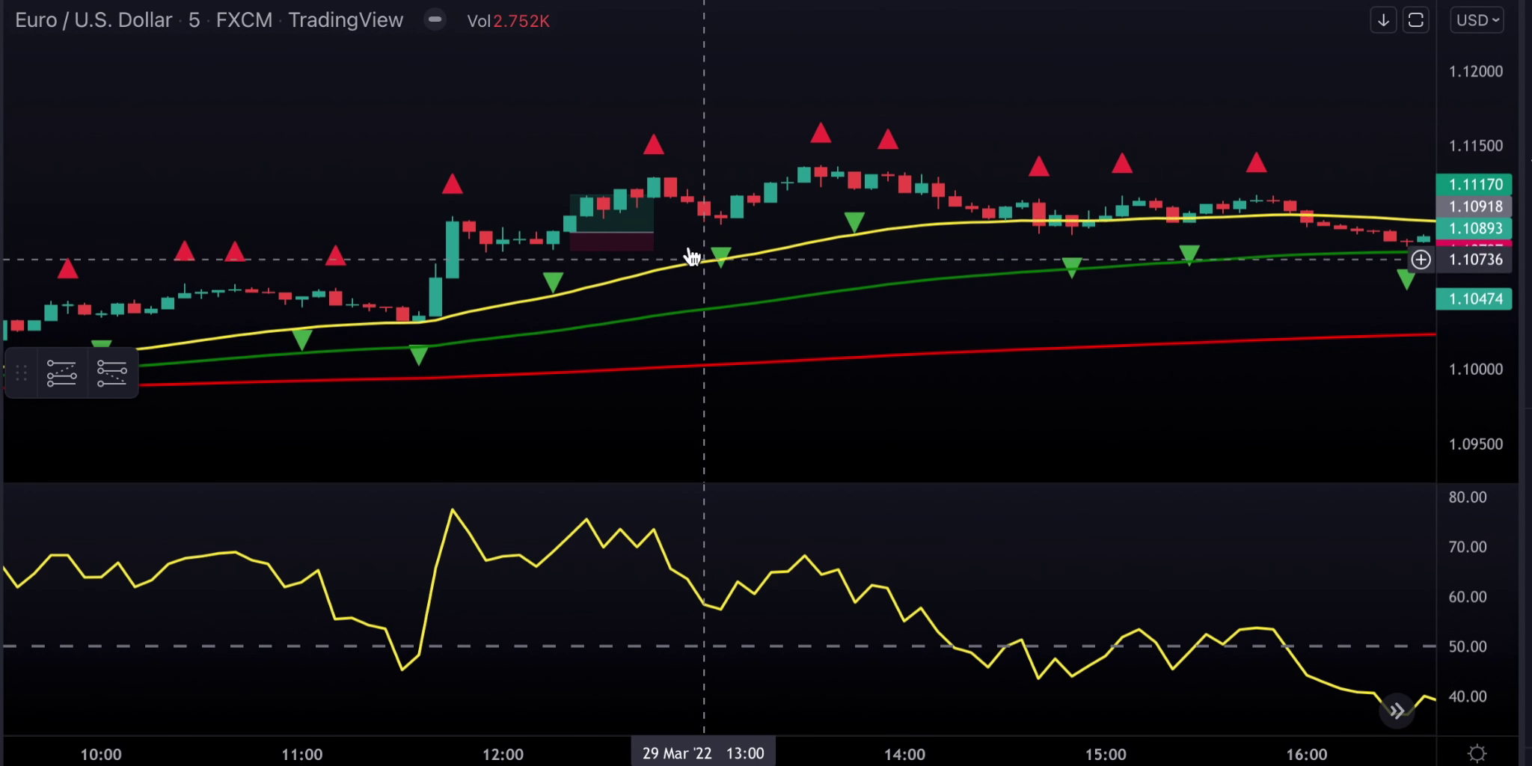
# Place a narrow long position at the 29 Mar '22 13:10 candle with entry about 1.11040, stop about 1.10962 and target about 1.11196
pyautogui.moveTo(658, 258)
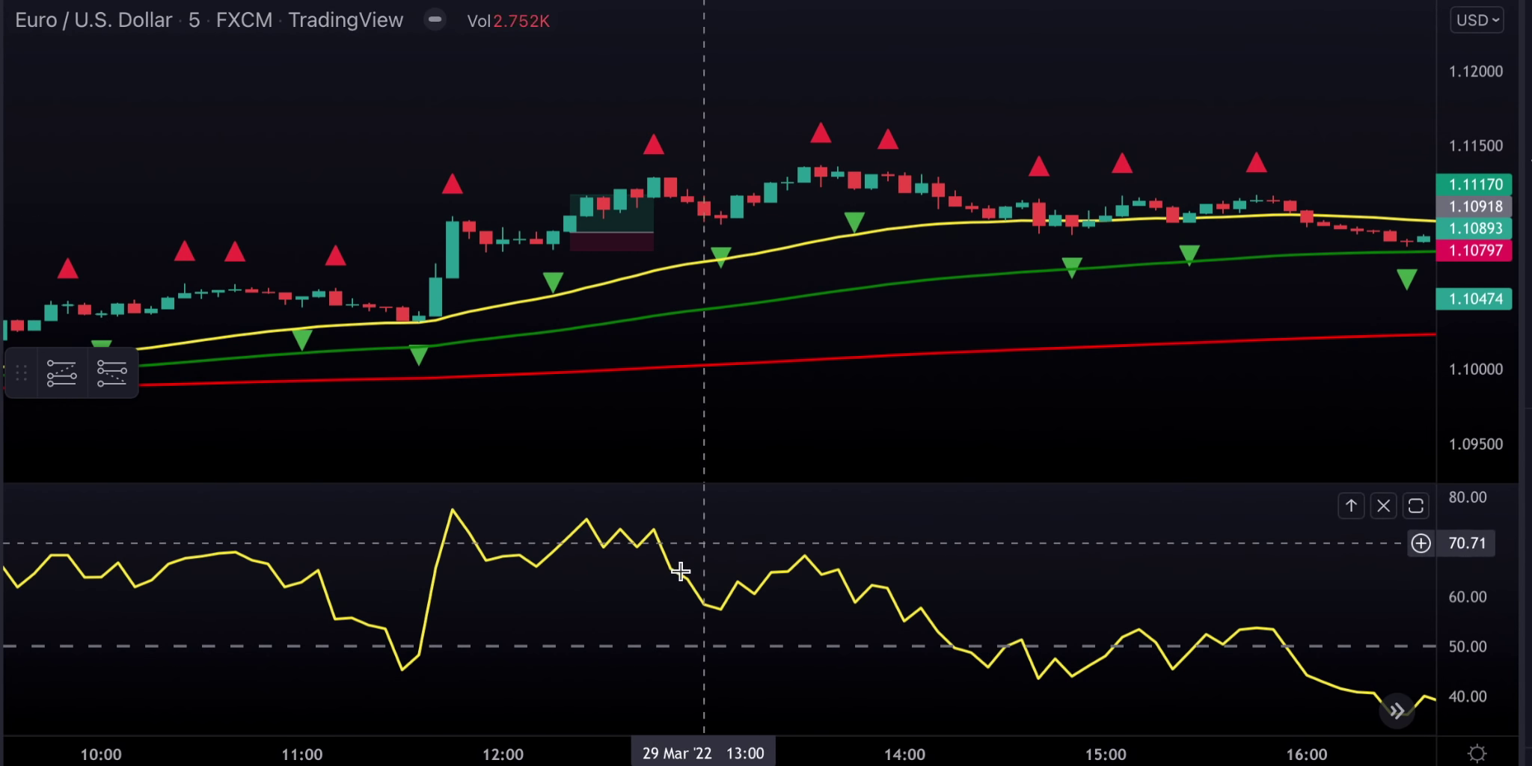
pyautogui.click(63, 375)
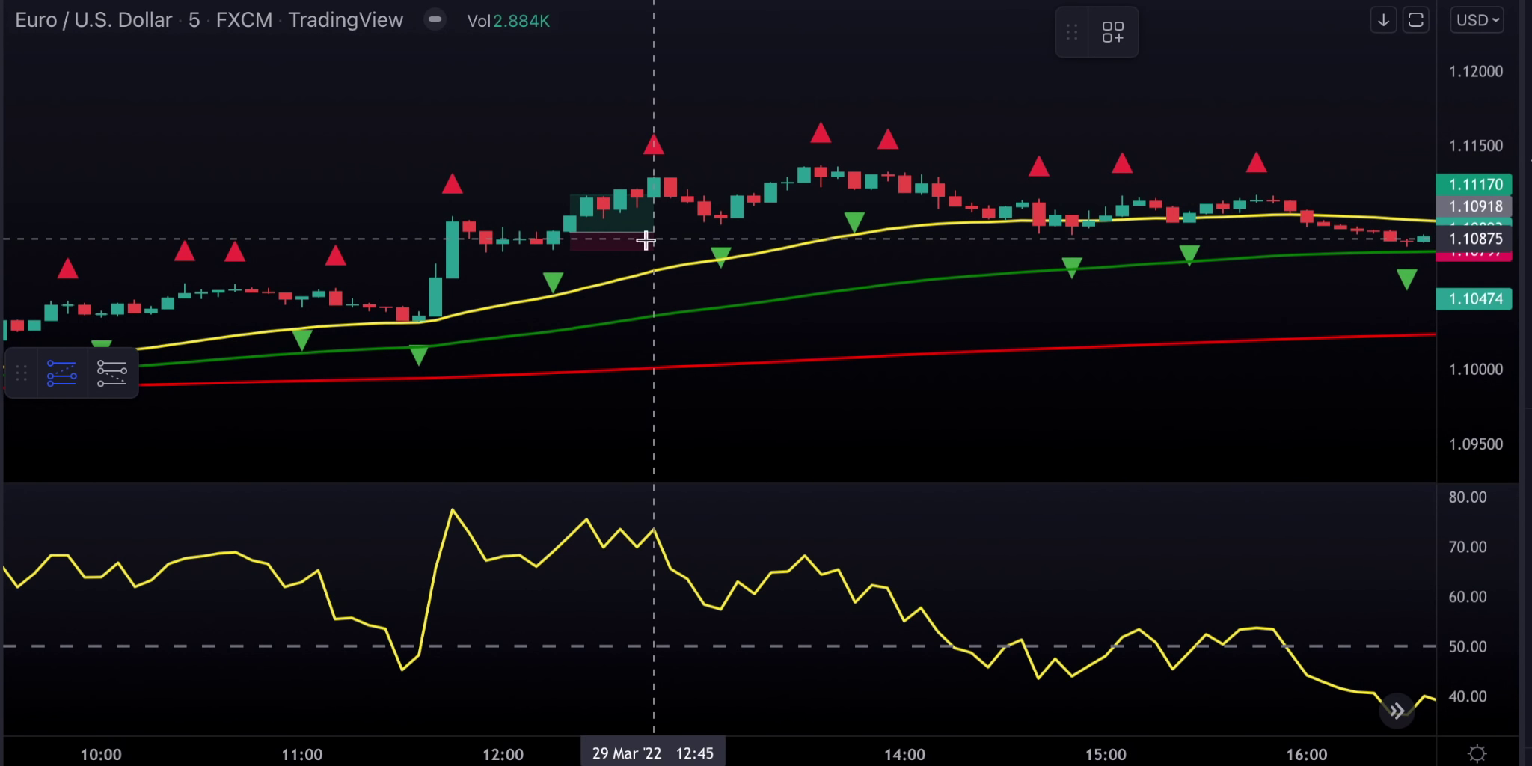
pyautogui.click(738, 215)
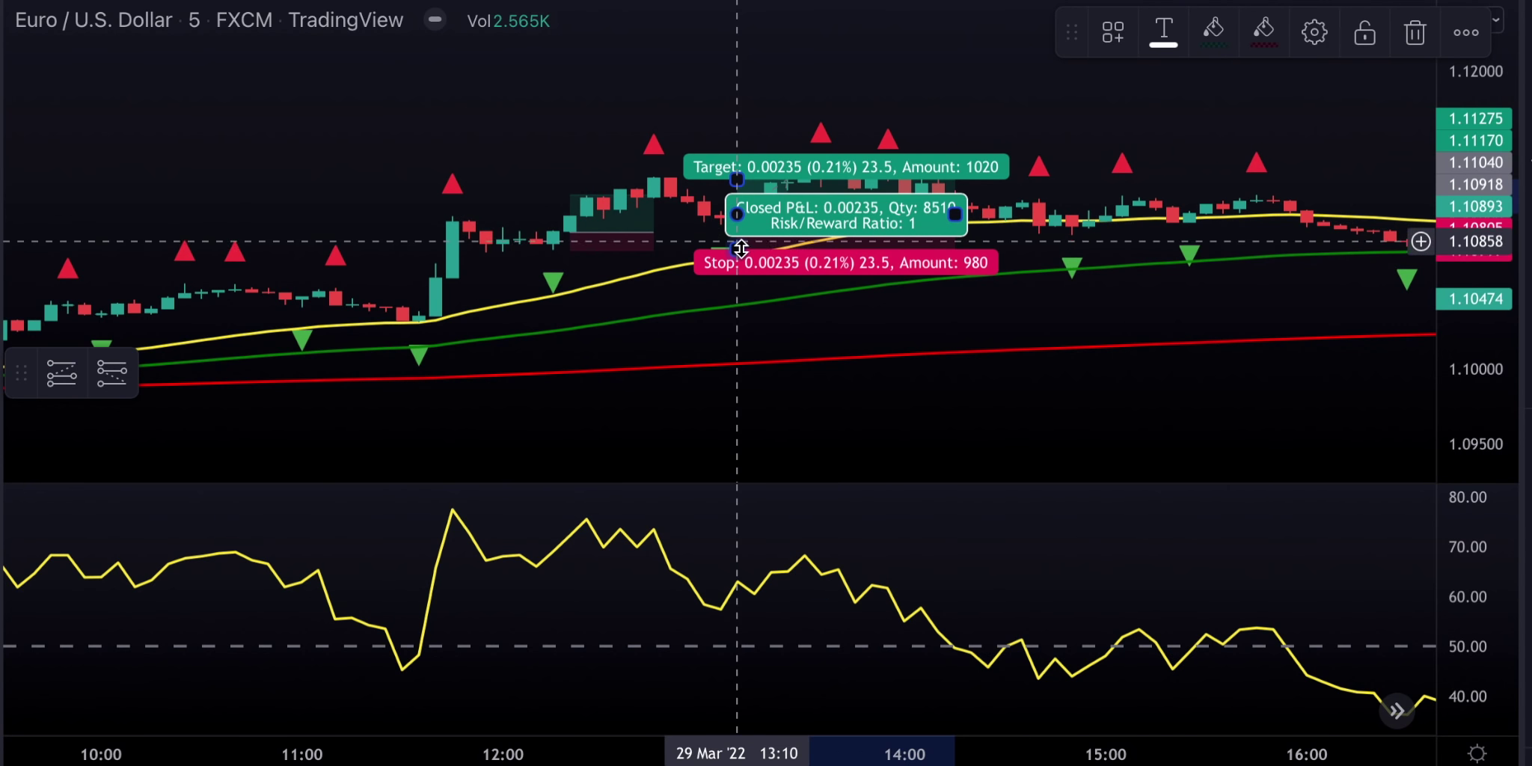
pyautogui.moveTo(741, 249); pyautogui.dragTo(730, 228)
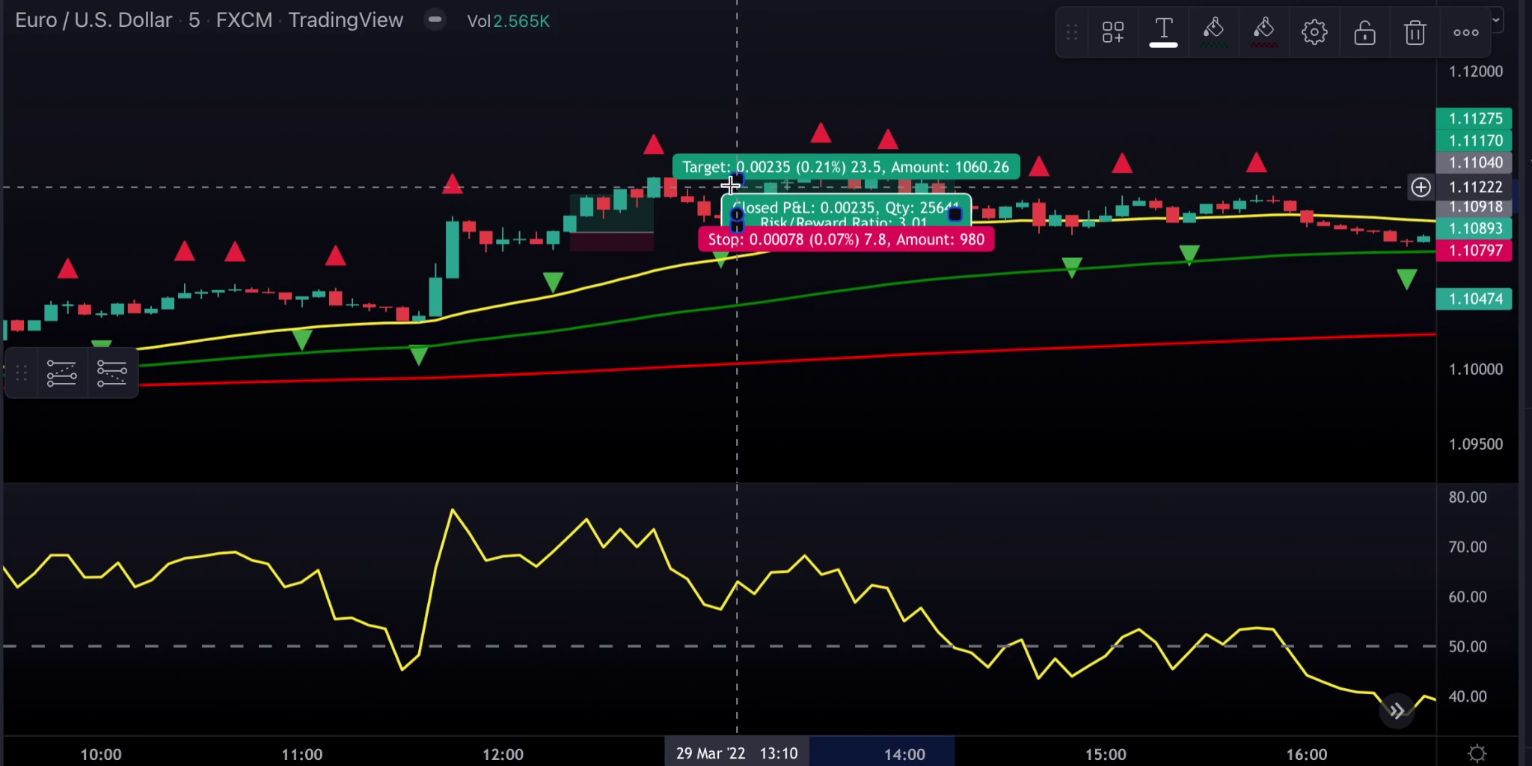
pyautogui.moveTo(733, 182); pyautogui.dragTo(733, 192)
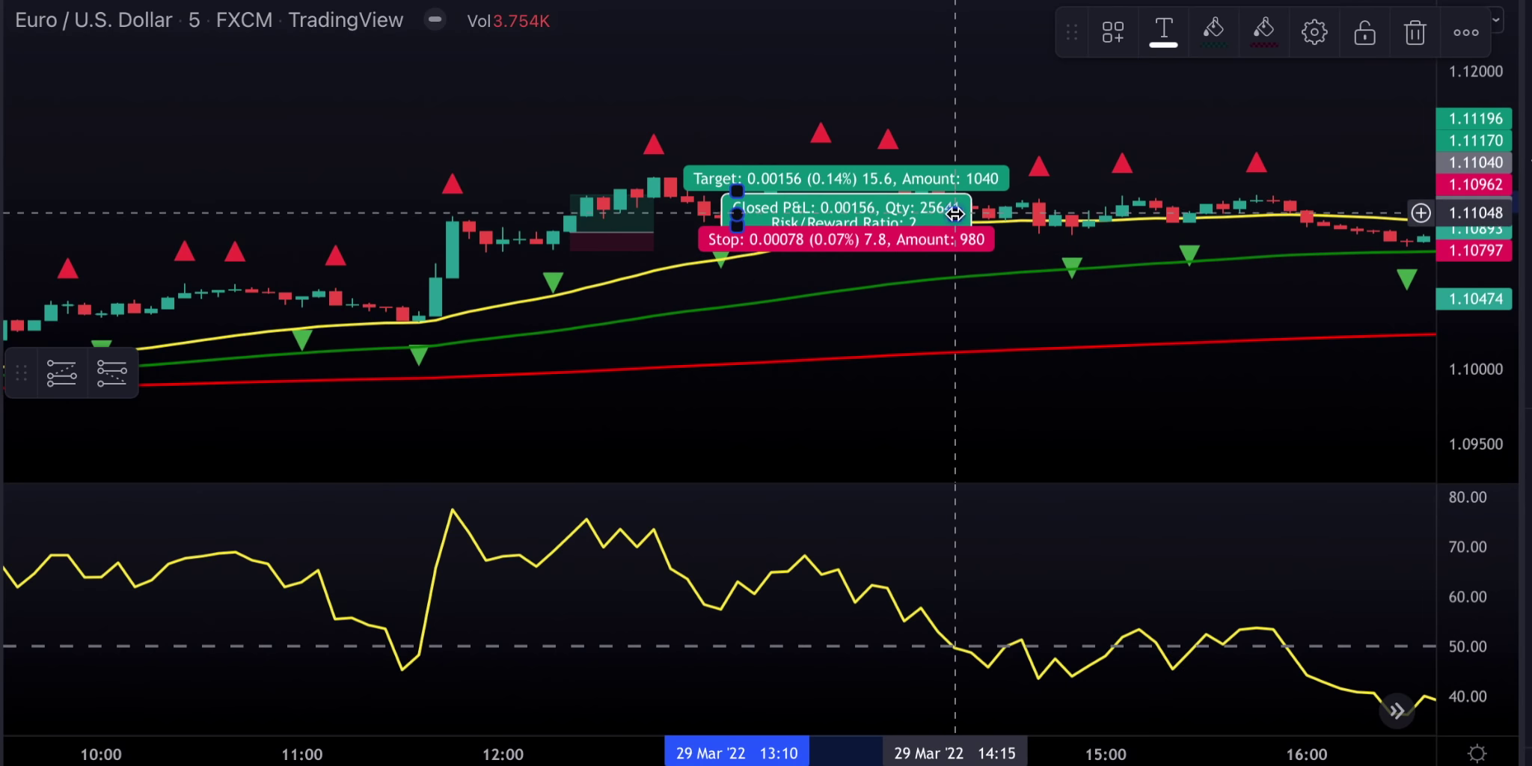
pyautogui.moveTo(889, 218); pyautogui.dragTo(822, 217)
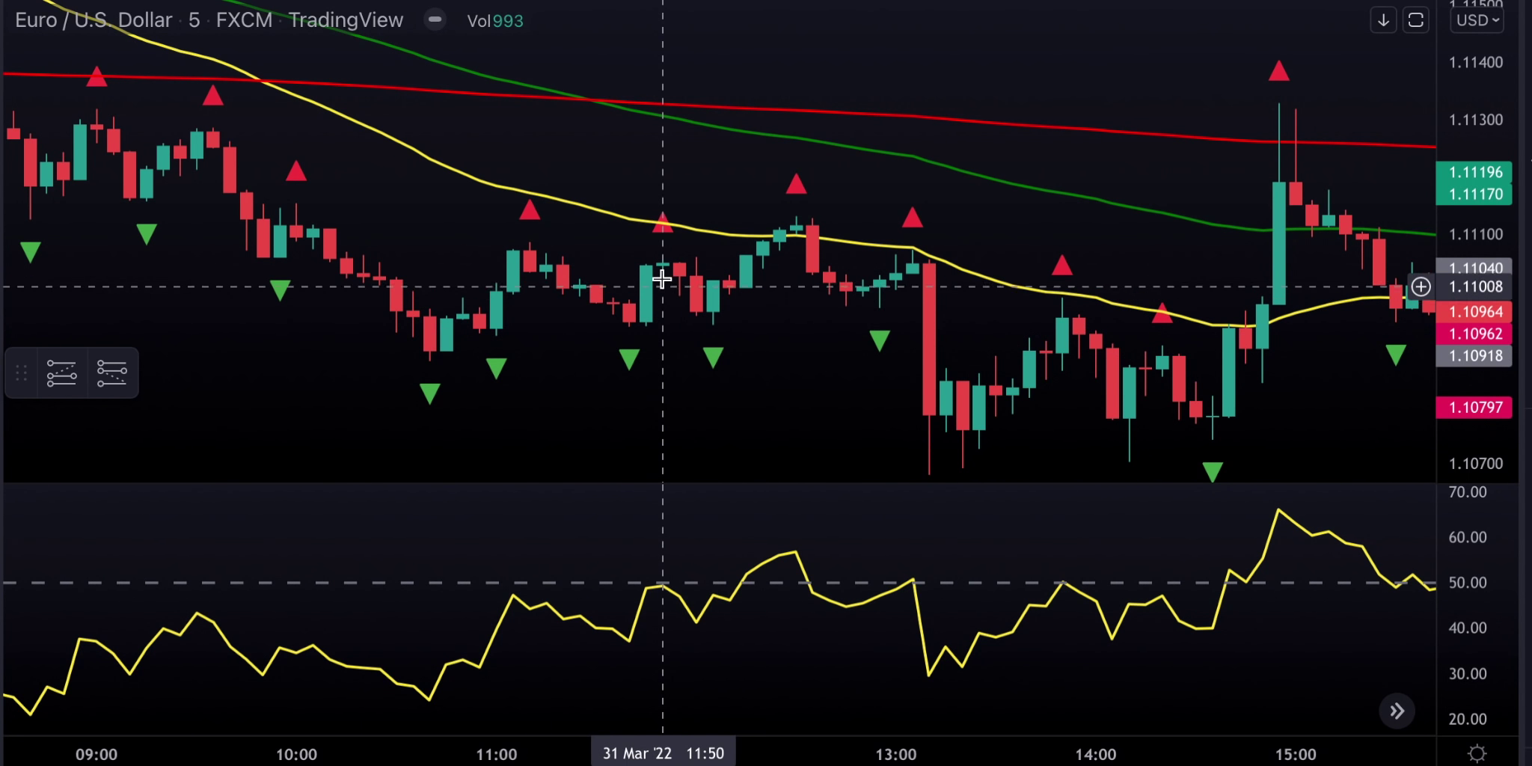
# Place a short position from 31 Mar '22 11:55 to about 12:10 with entry about 1.11049, stop about 1.11071 and target about 1.10997
pyautogui.click(118, 375)
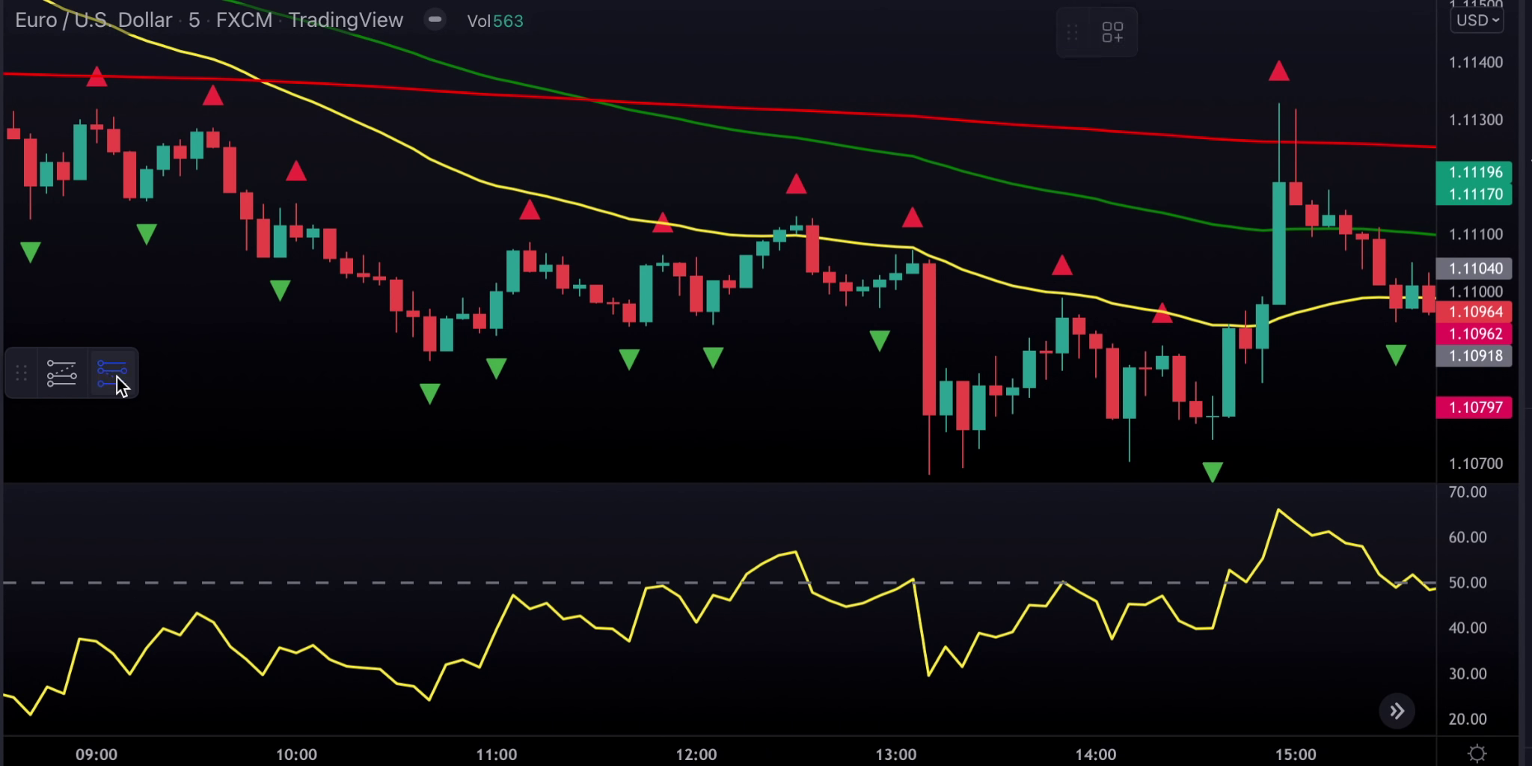
pyautogui.click(681, 262)
pyautogui.moveTo(681, 201); pyautogui.dragTo(675, 253)
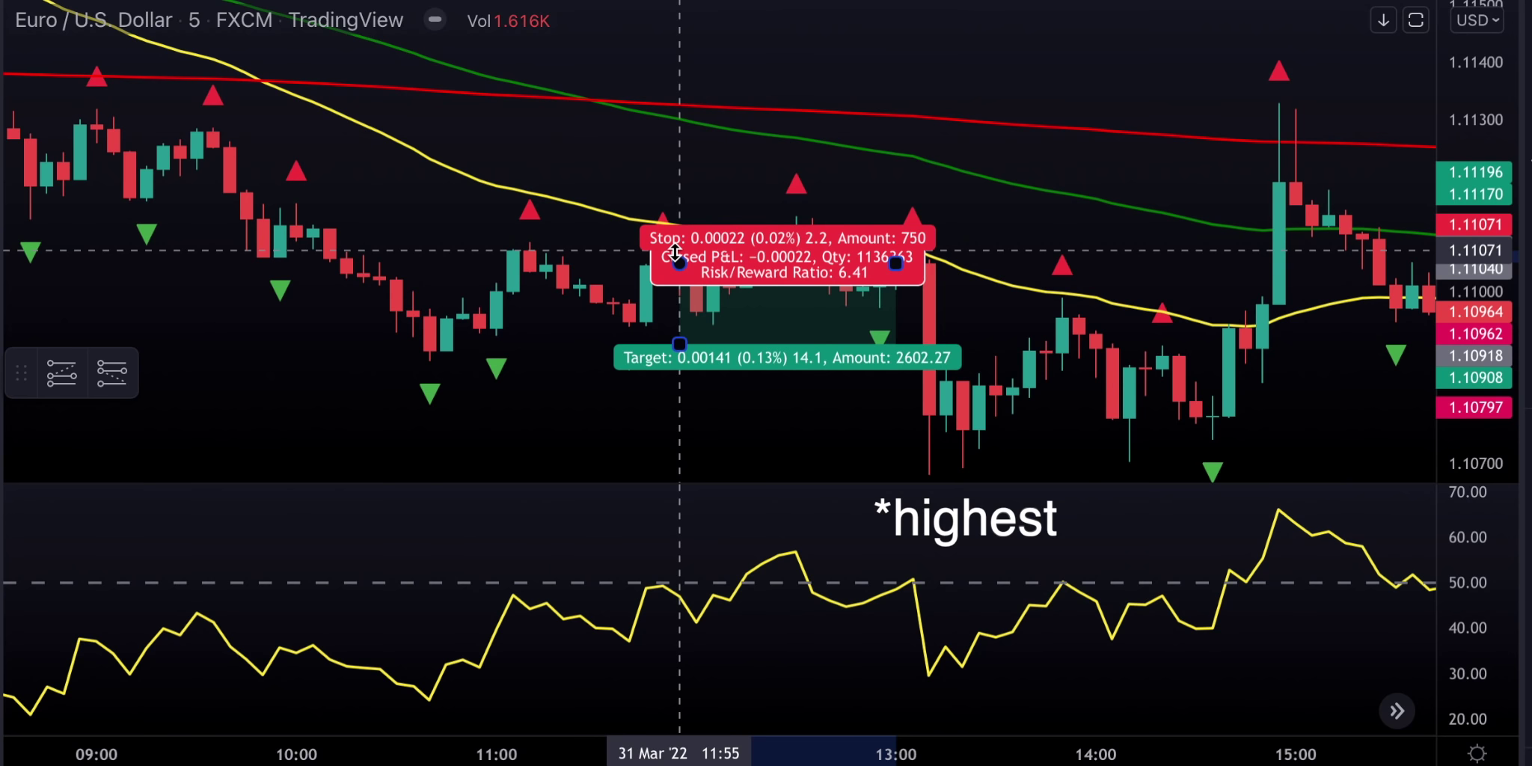
pyautogui.moveTo(896, 263); pyautogui.dragTo(730, 268)
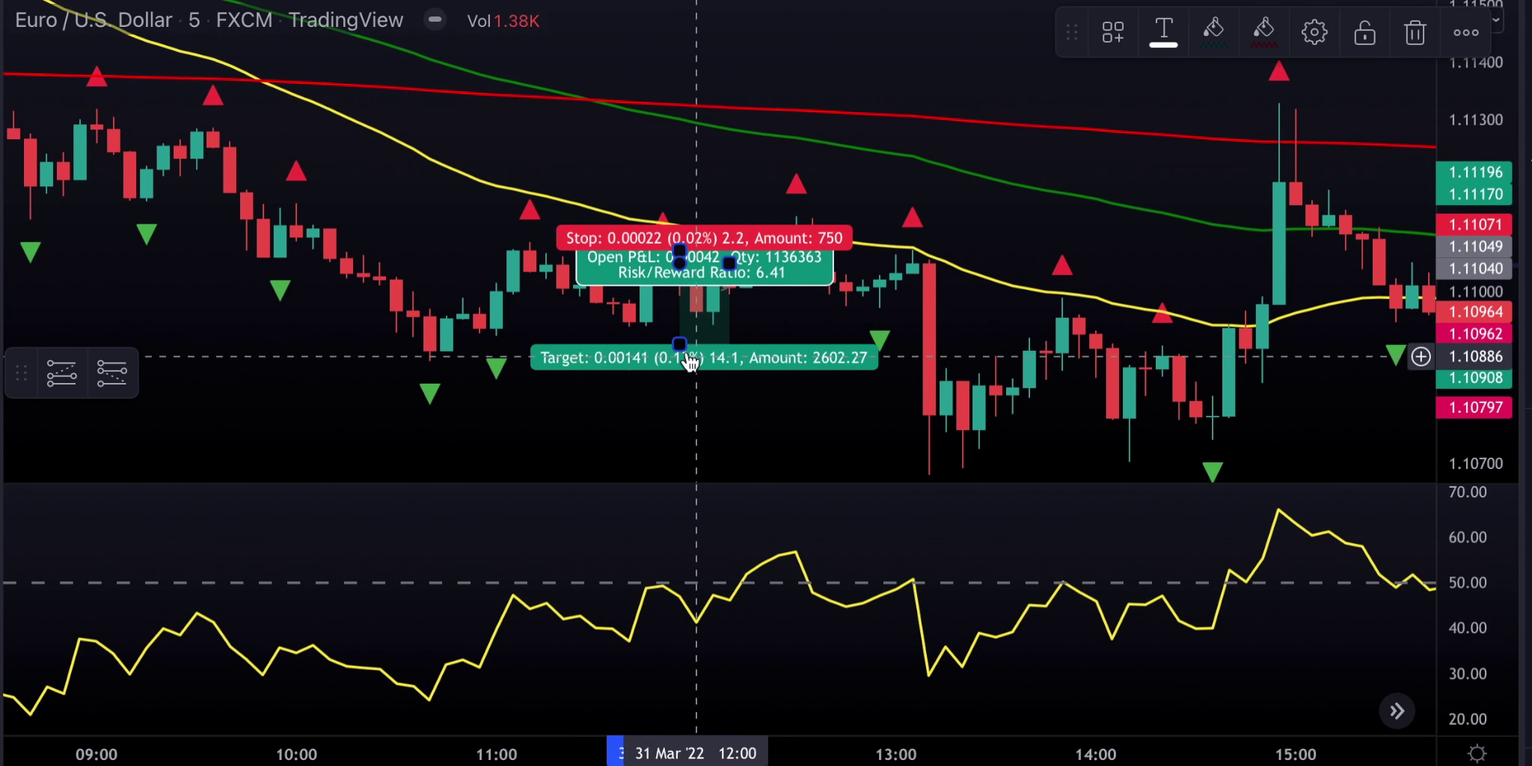
pyautogui.moveTo(680, 346); pyautogui.dragTo(674, 294)
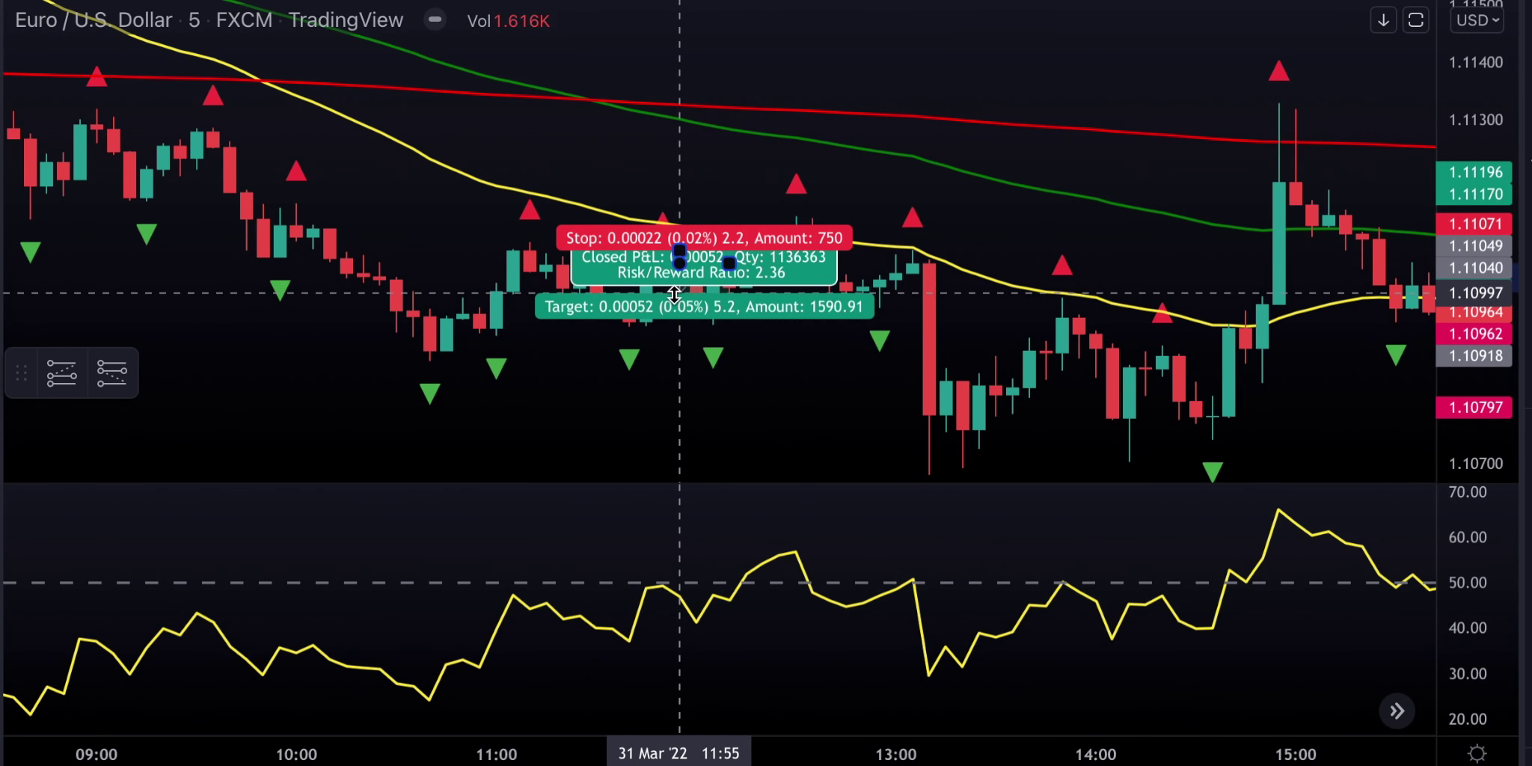
pyautogui.click(682, 342)
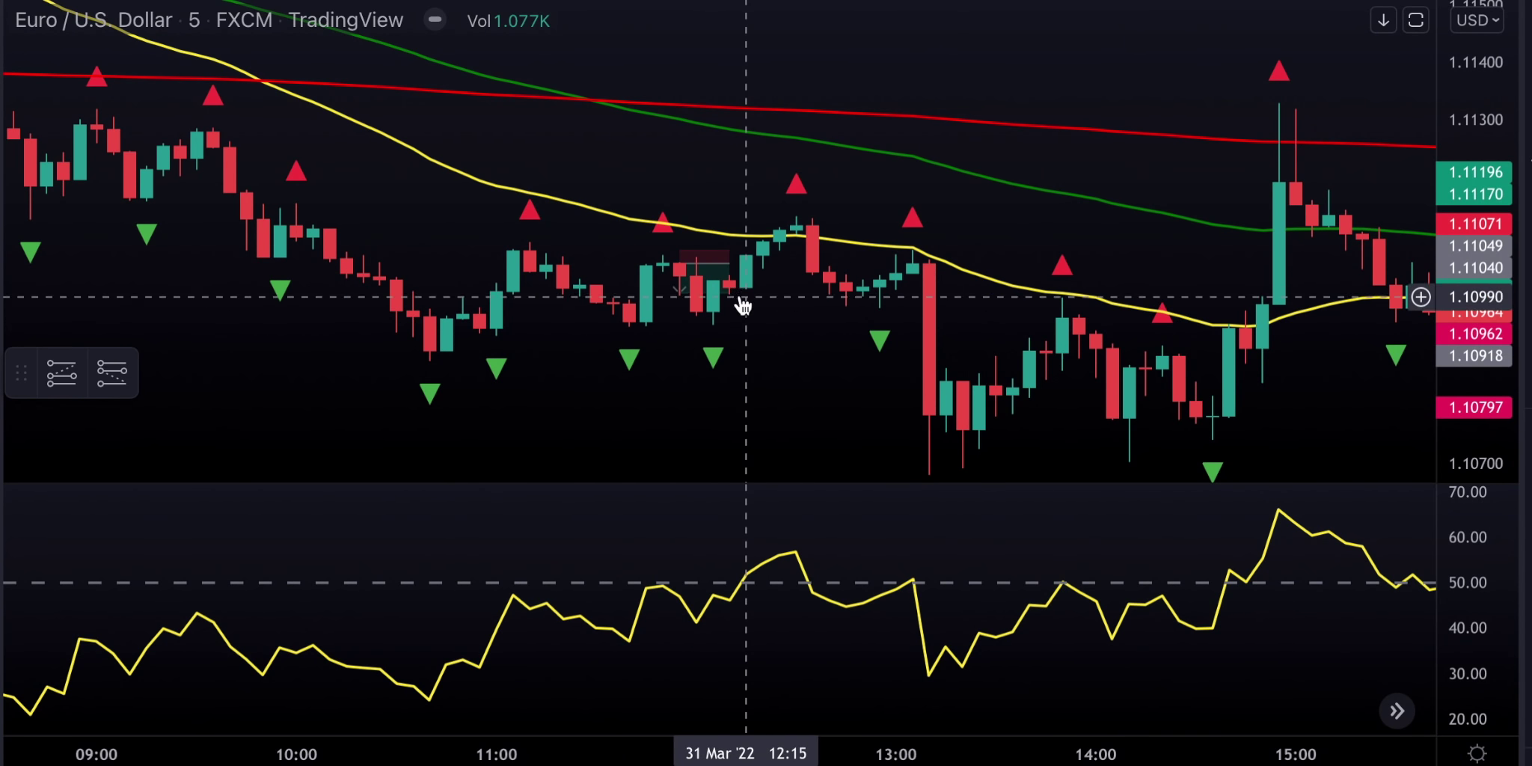
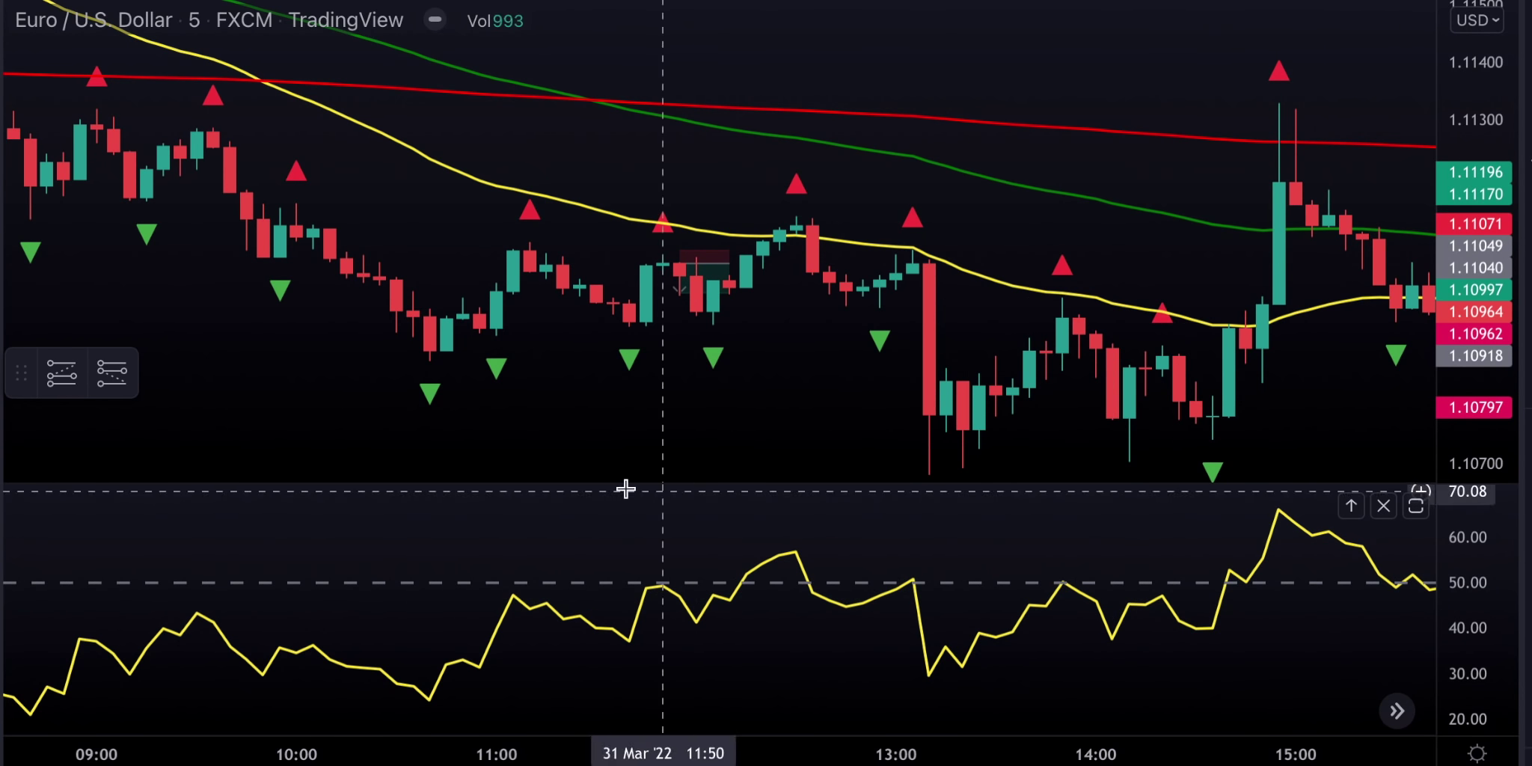
# Place a short position from 31 Mar '22 14:25 to about 14:35 with entry about 1.10886, stop about 1.10913 and target about 1.10832
pyautogui.click(116, 371)
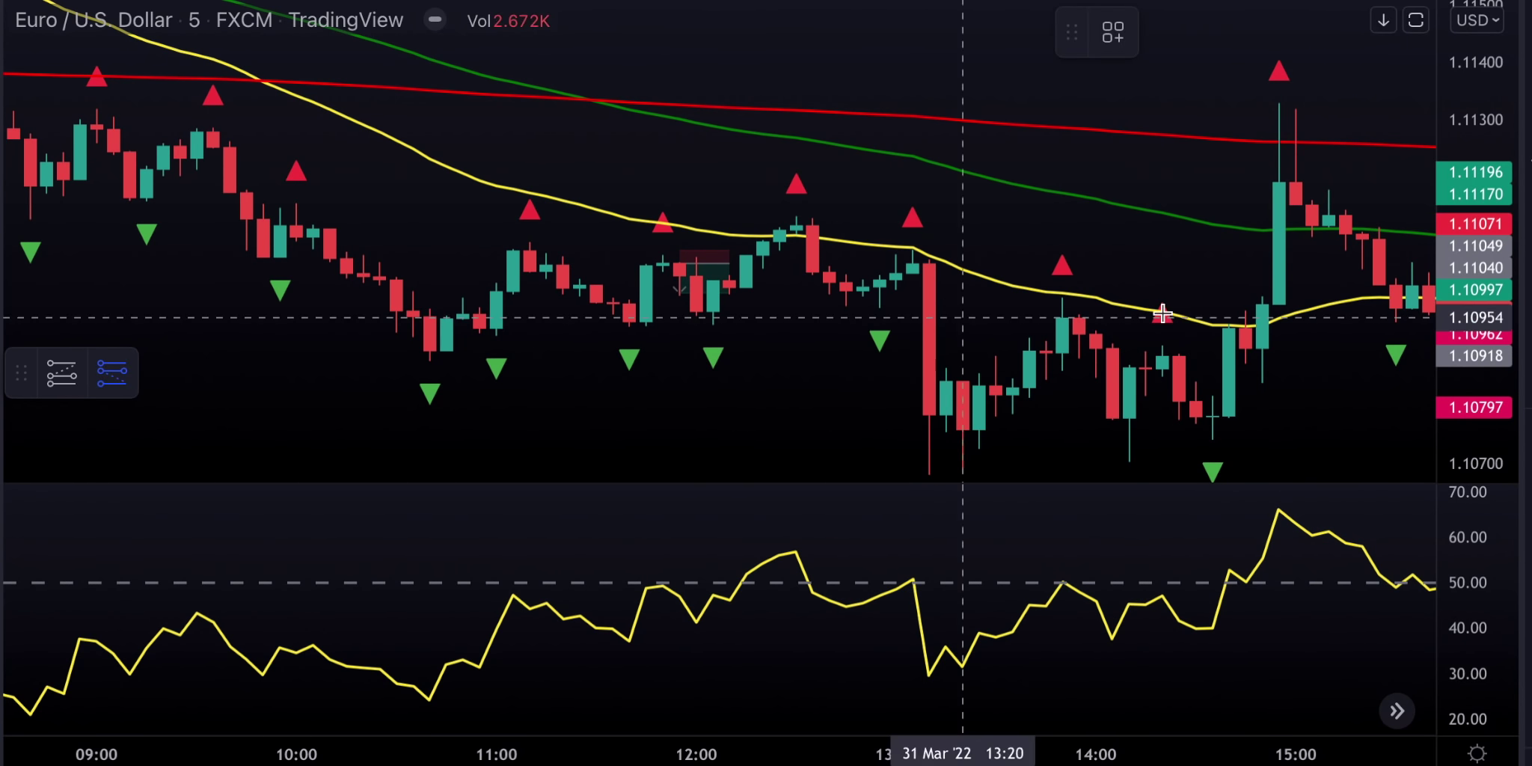
pyautogui.click(1183, 357)
pyautogui.moveTo(1179, 301); pyautogui.dragTo(1179, 341)
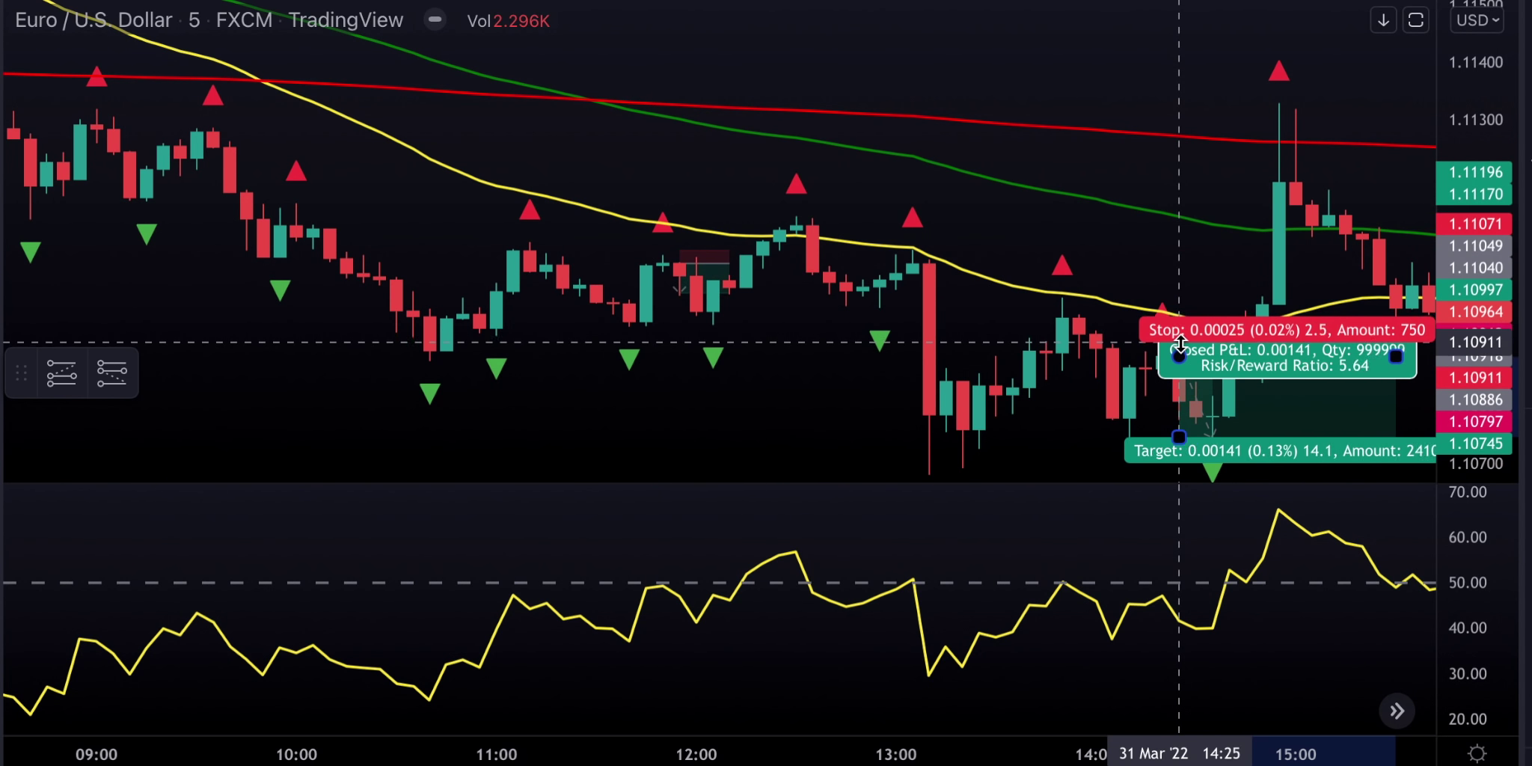
pyautogui.click(1180, 343)
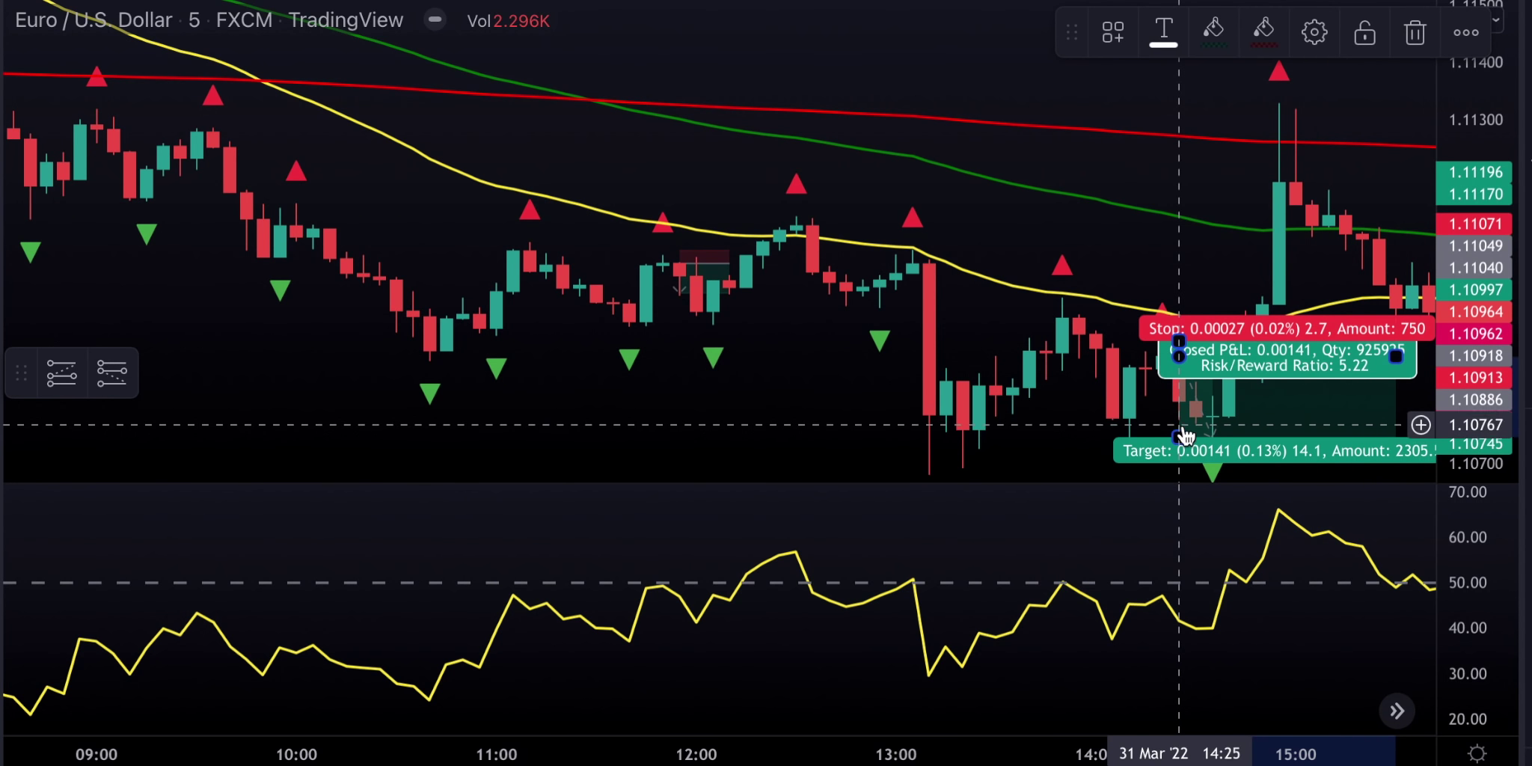
pyautogui.moveTo(1183, 440); pyautogui.dragTo(1171, 387)
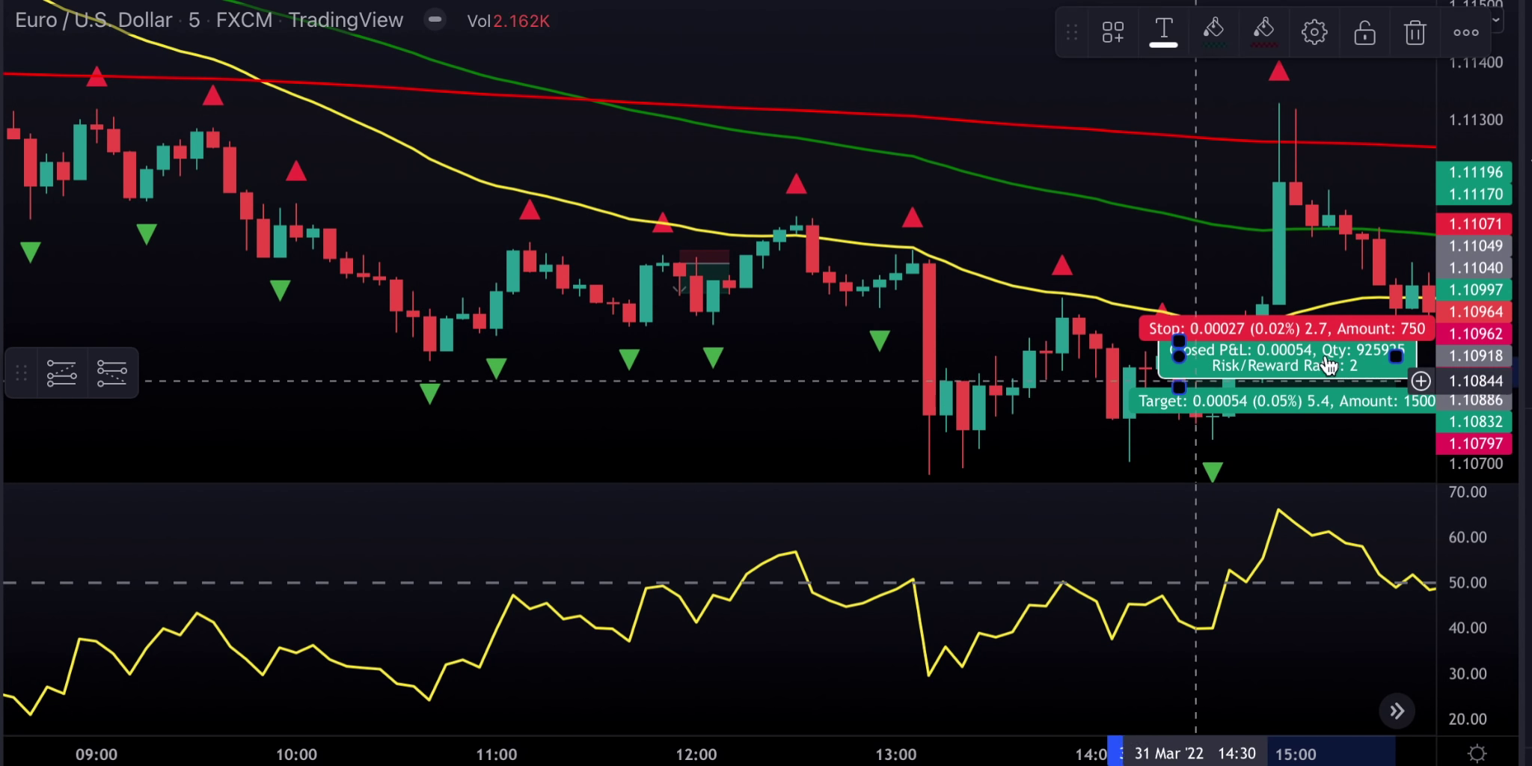
pyautogui.hscroll(2, 1360, 359)
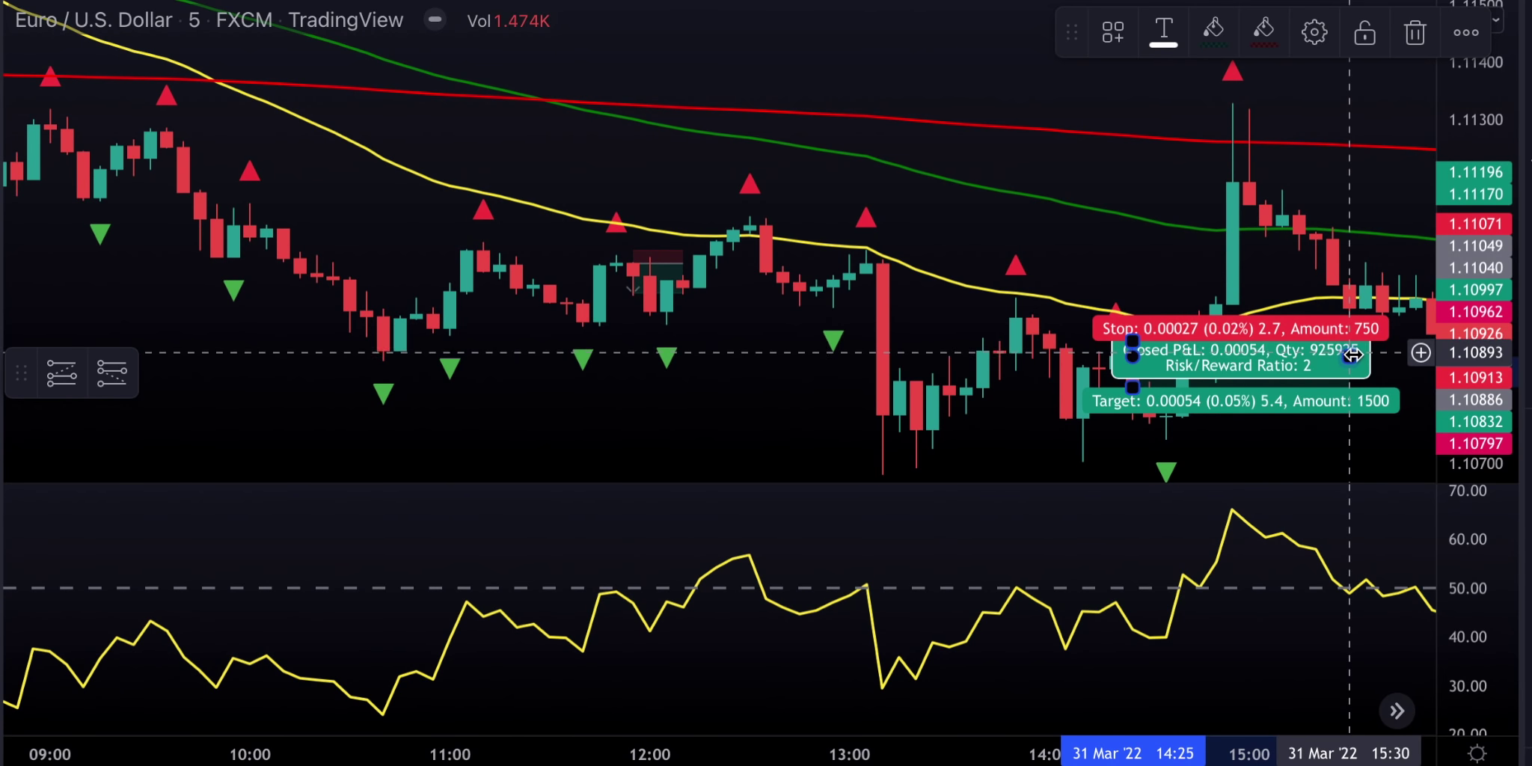
pyautogui.moveTo(1361, 360); pyautogui.dragTo(1175, 361)
pyautogui.click(1190, 421)
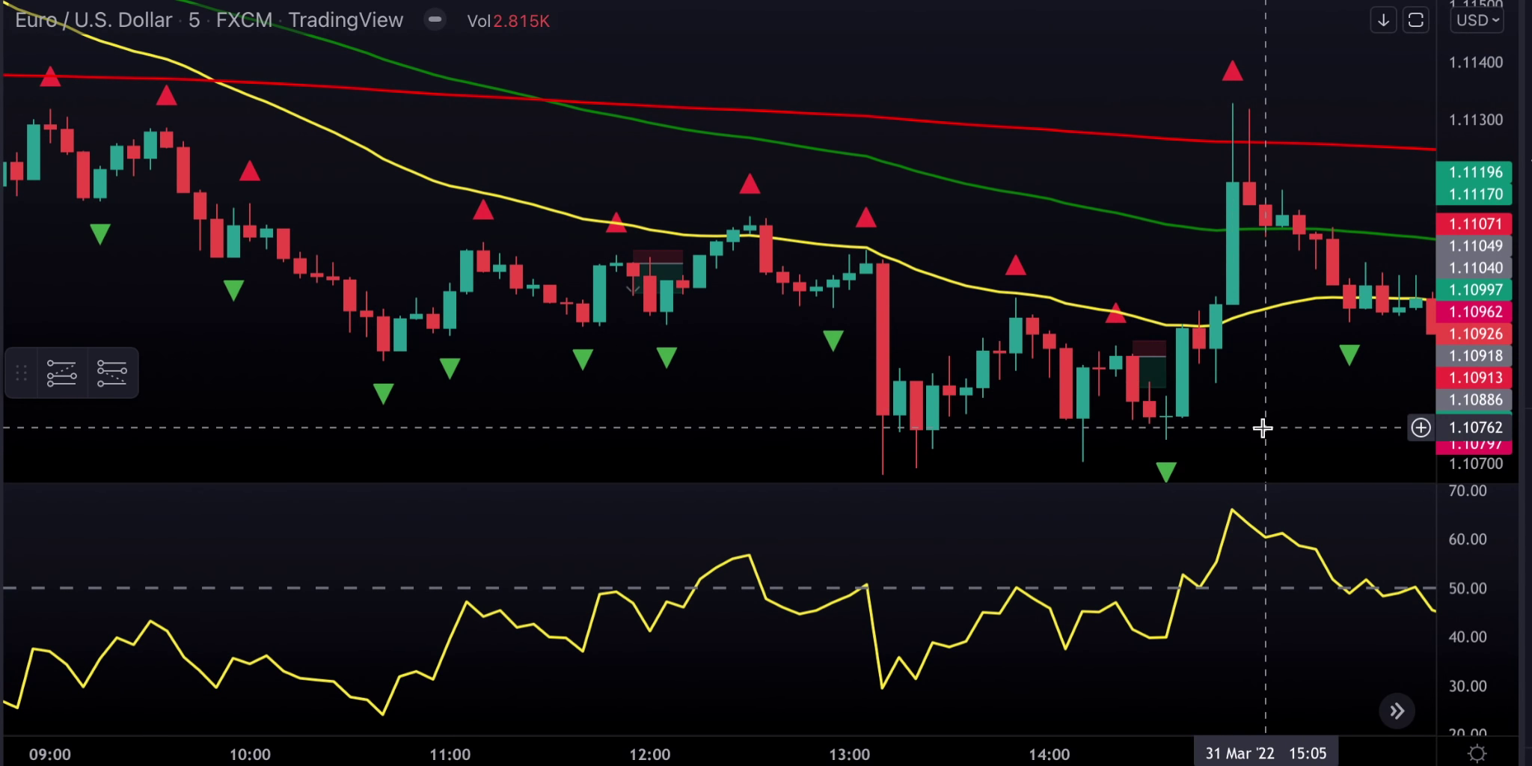